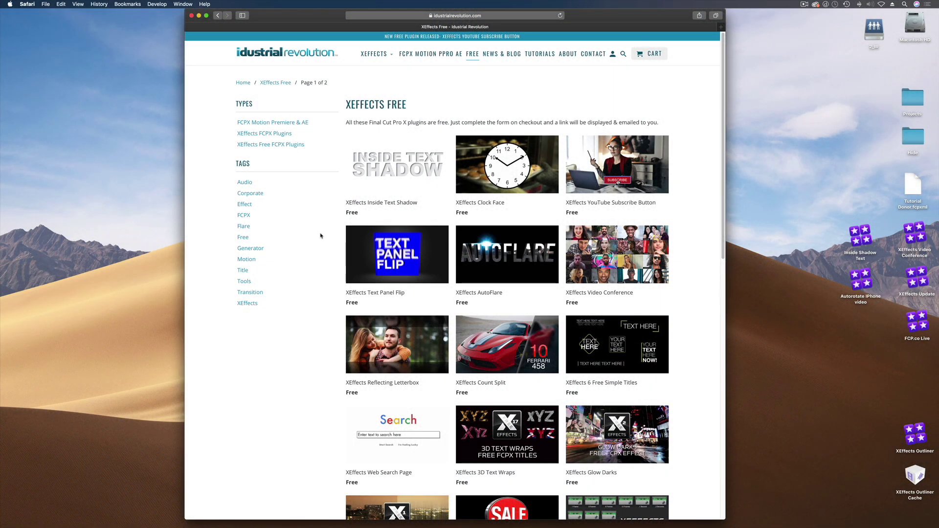
Launch Motion and choose the blank Final Cut Effect template at Broadcast HD 1080, 29.97 fps
scroll(321, 236, "down", 5)
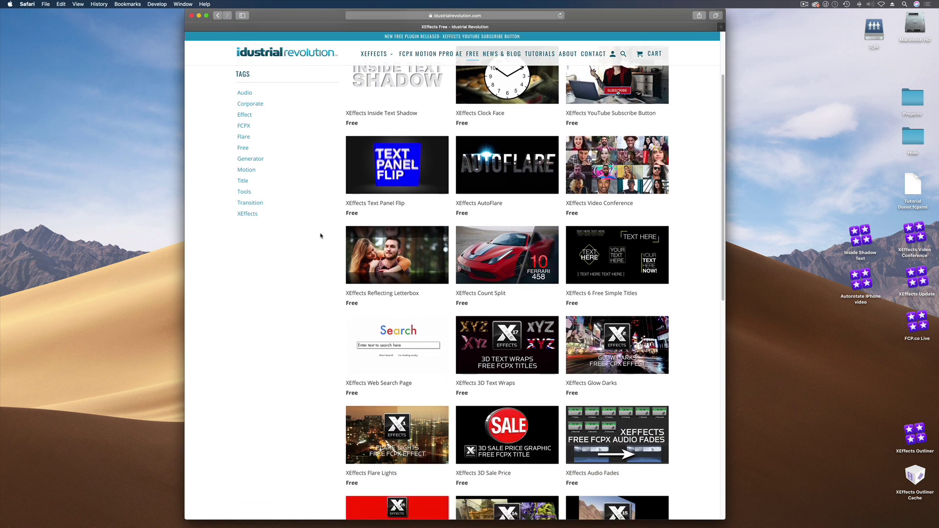
scroll(320, 236, "down", 5)
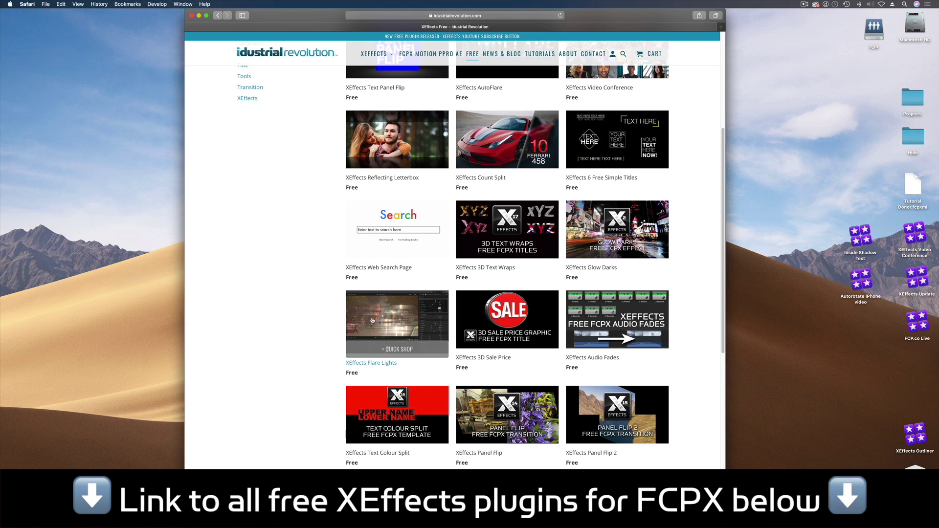
mouse_move(376, 322)
scroll(298, 310, "down", 3)
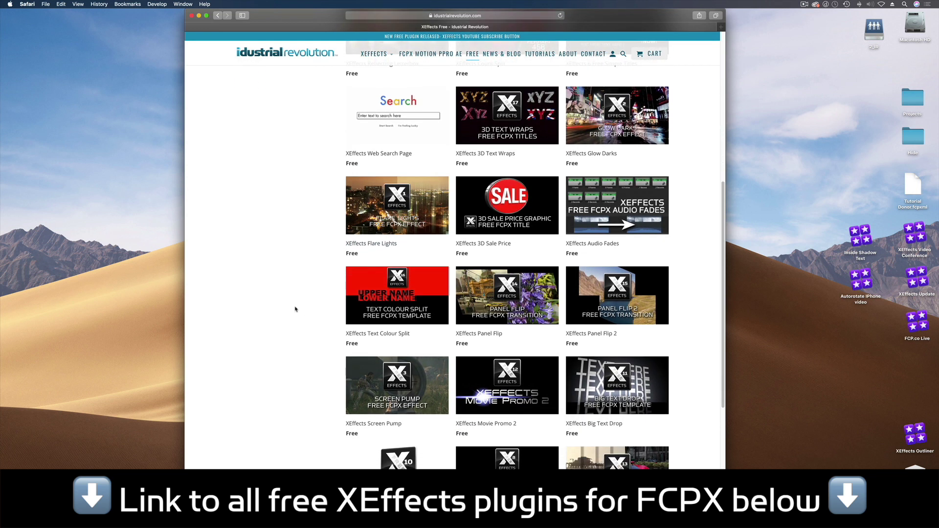
scroll(296, 309, "up", 5)
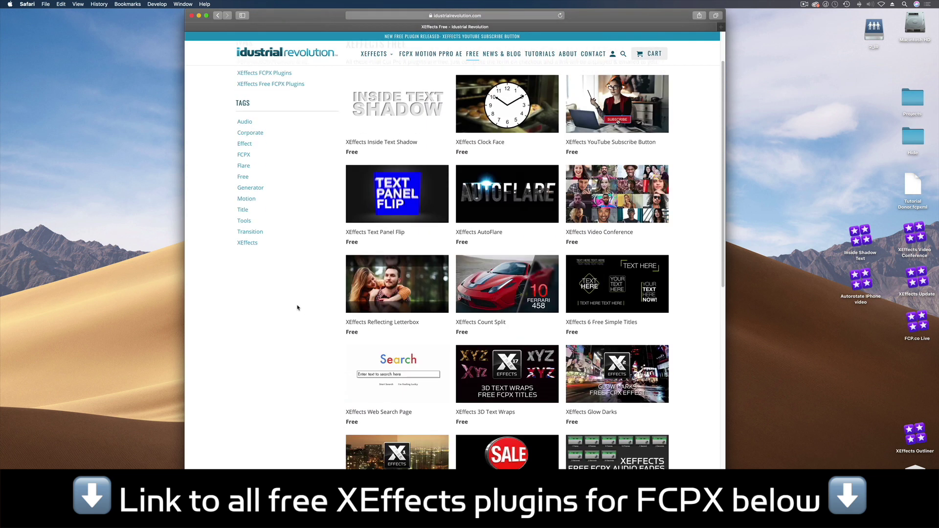
scroll(303, 303, "down", 2)
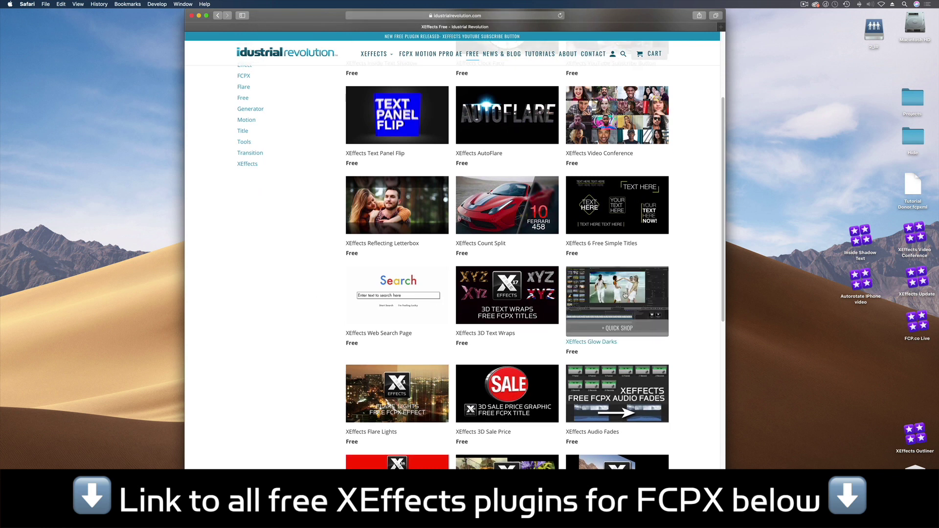
scroll(321, 292, "up", 2)
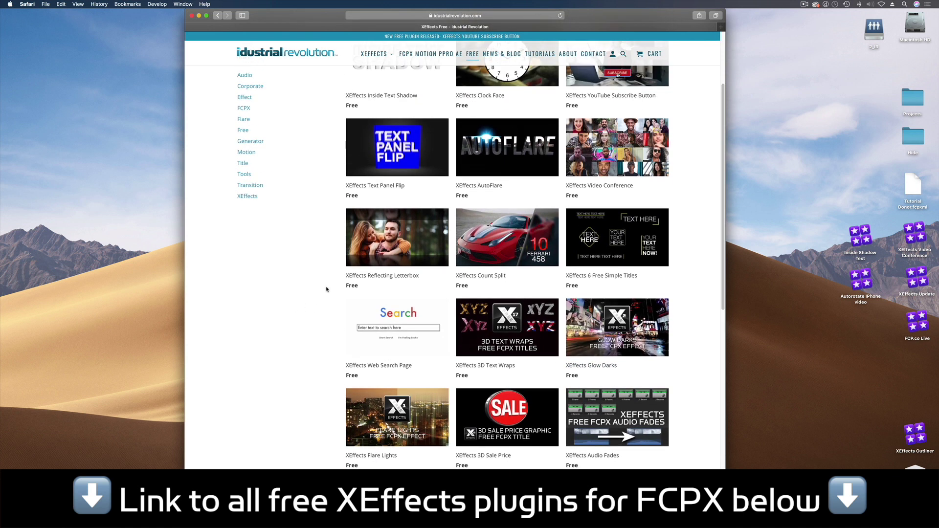
scroll(326, 289, "up", 2)
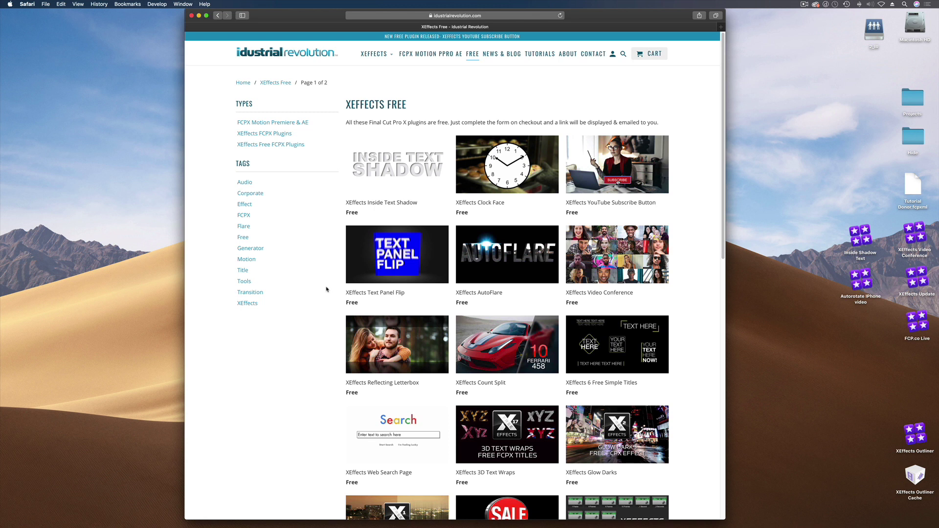
mouse_move(430, 522)
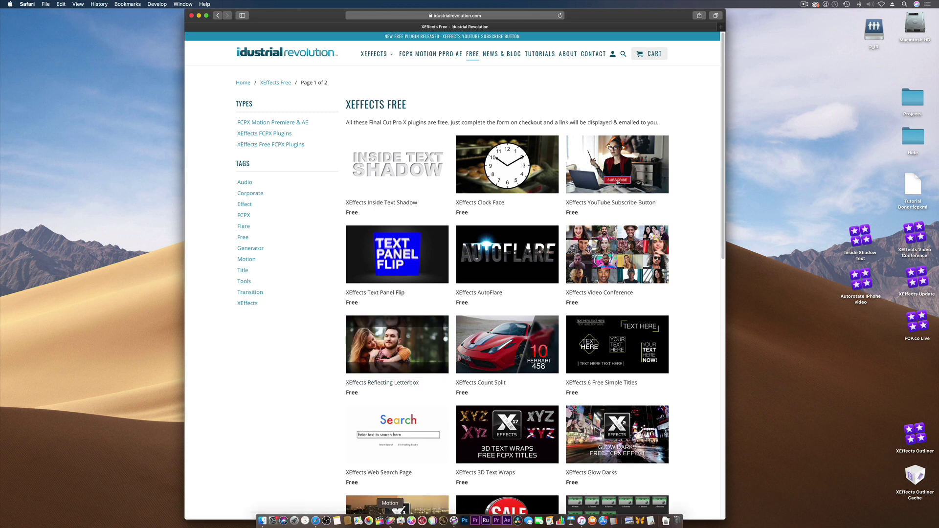
left_click(390, 522)
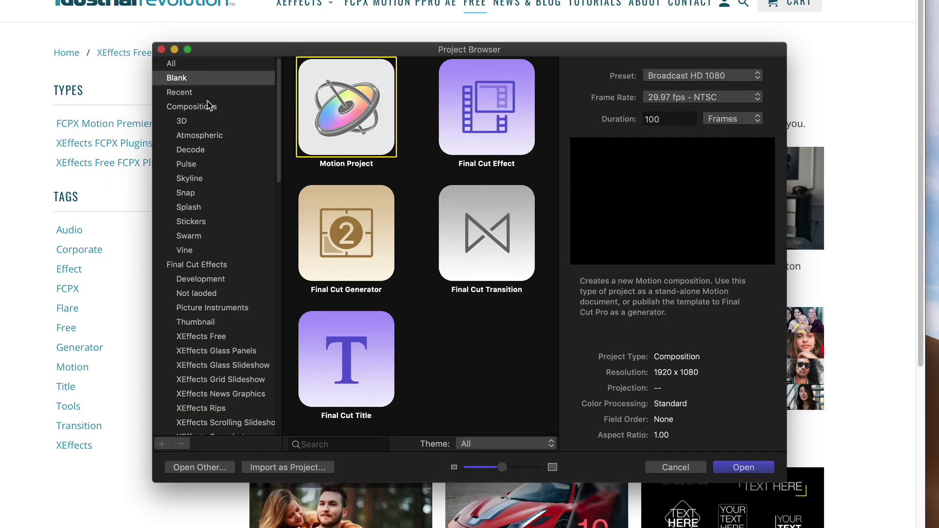
left_click(487, 107)
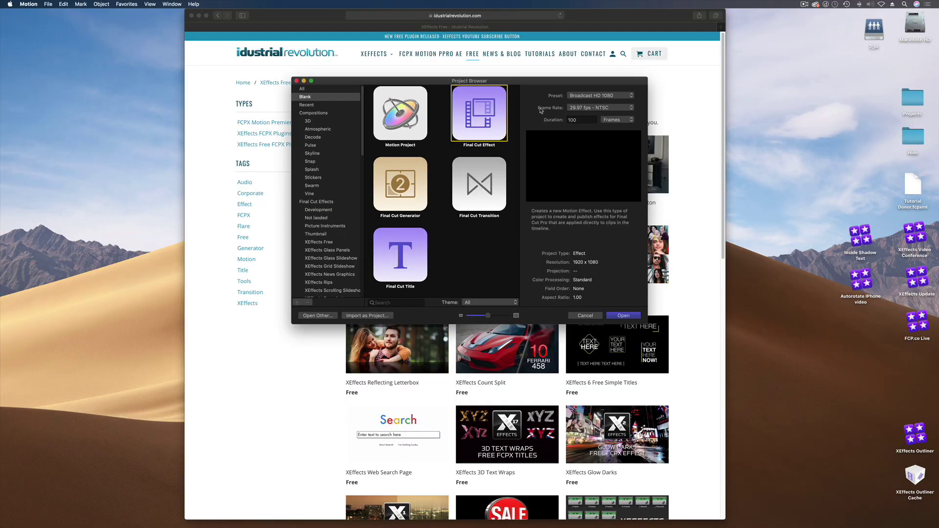
Open the untitled Final Cut Effect project and scrub its timeline forward and back
left_click(620, 316)
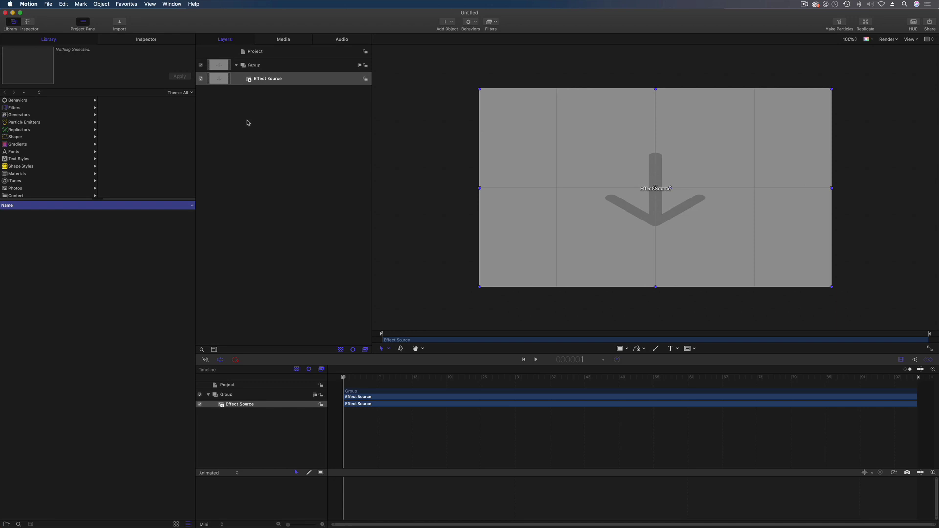
mouse_move(358, 377)
left_mouse_down()
mouse_move(424, 377)
mouse_move(344, 377)
left_mouse_up()
Drag Outer Glow from the Library's Glow filters onto the Group in the Layers list
left_click(28, 109)
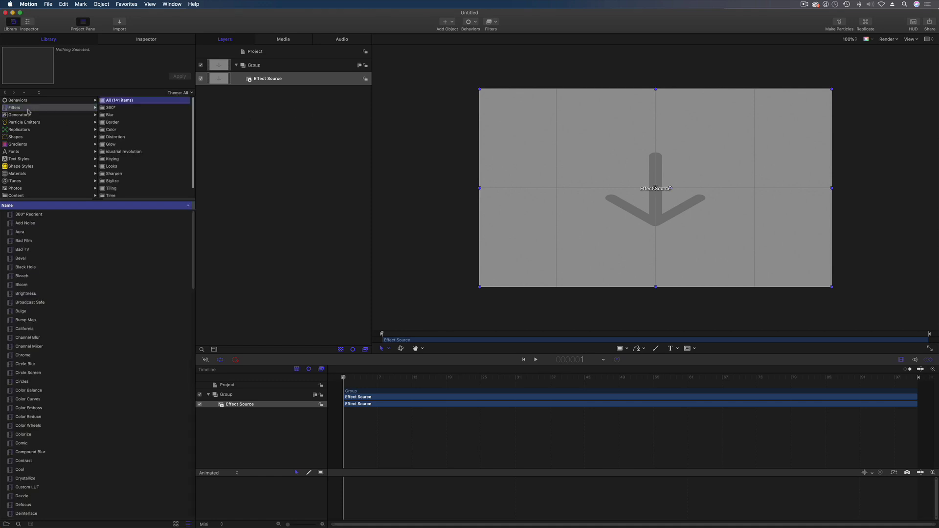
left_click(115, 145)
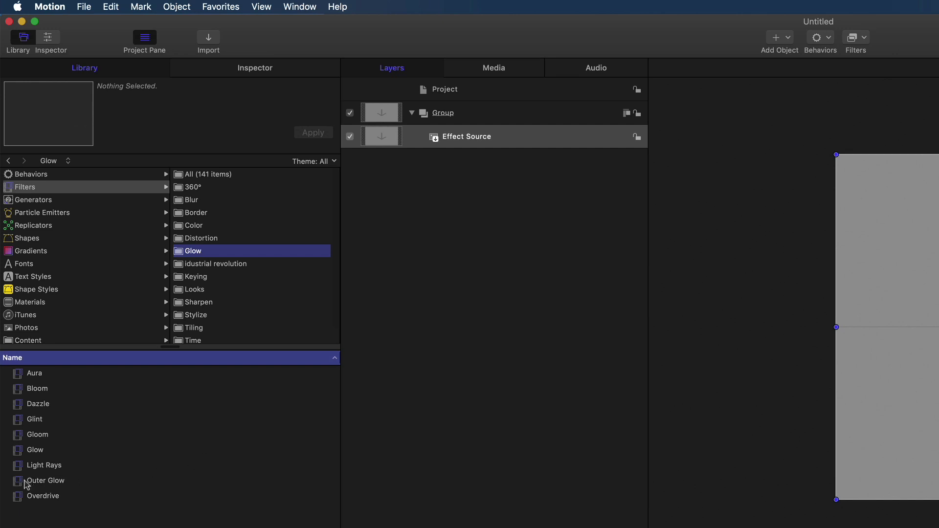
left_click_drag(20, 485, 483, 116)
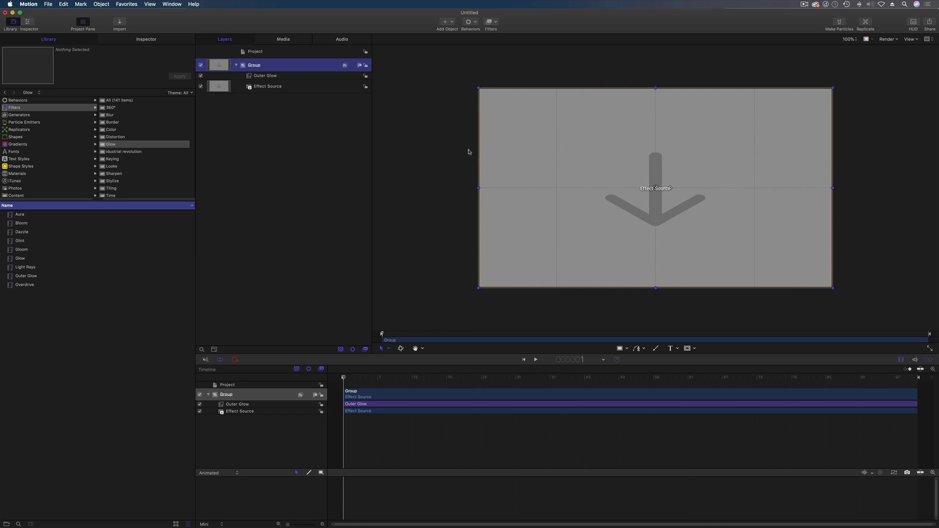
Select the Outer Glow filter and publish its Radius, Brightness, Inner Color and Outer Color
left_click(280, 77)
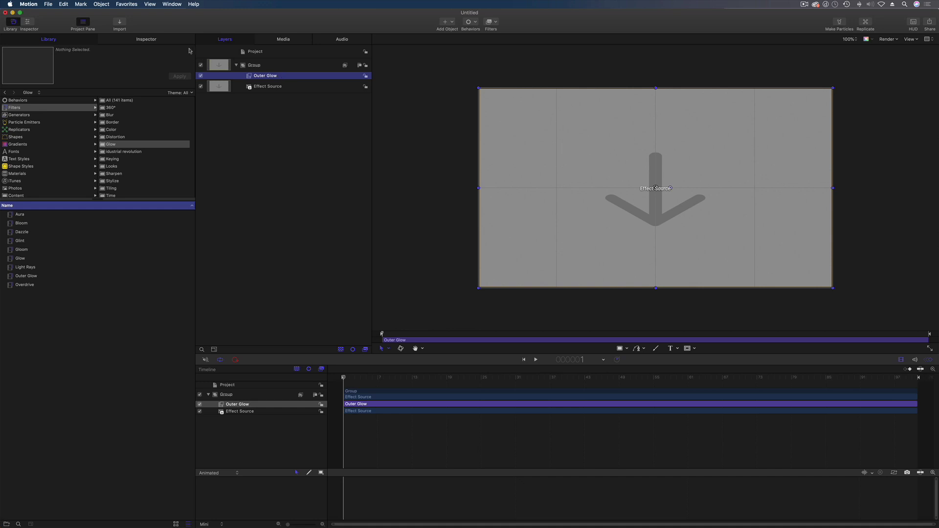
left_click(170, 43)
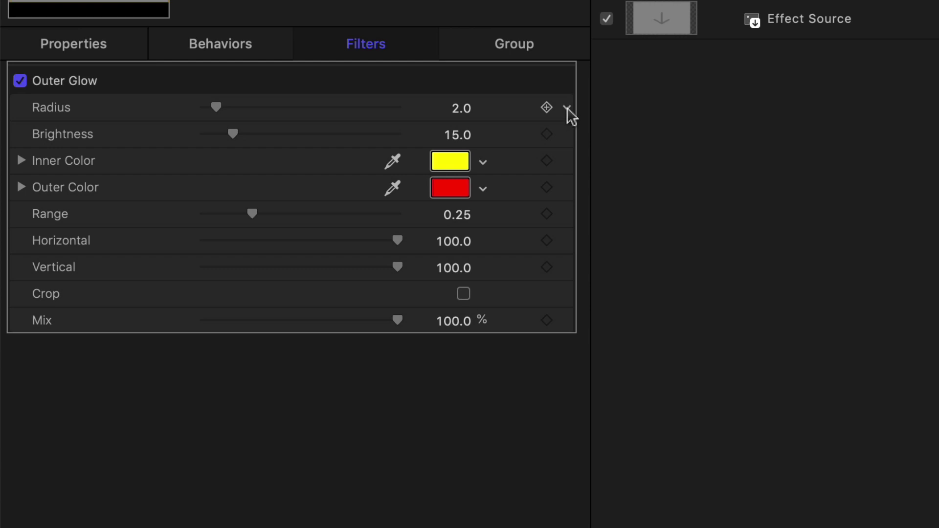
left_click(567, 109)
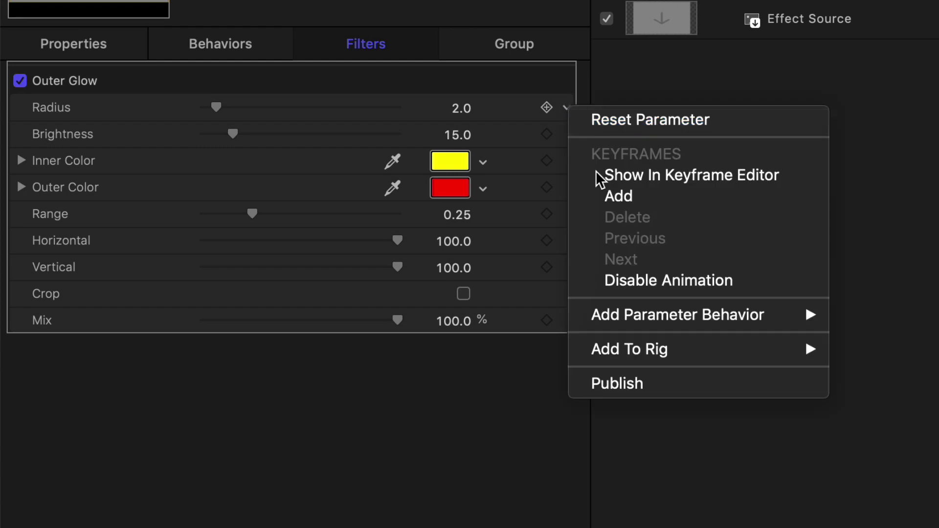
left_click(618, 383)
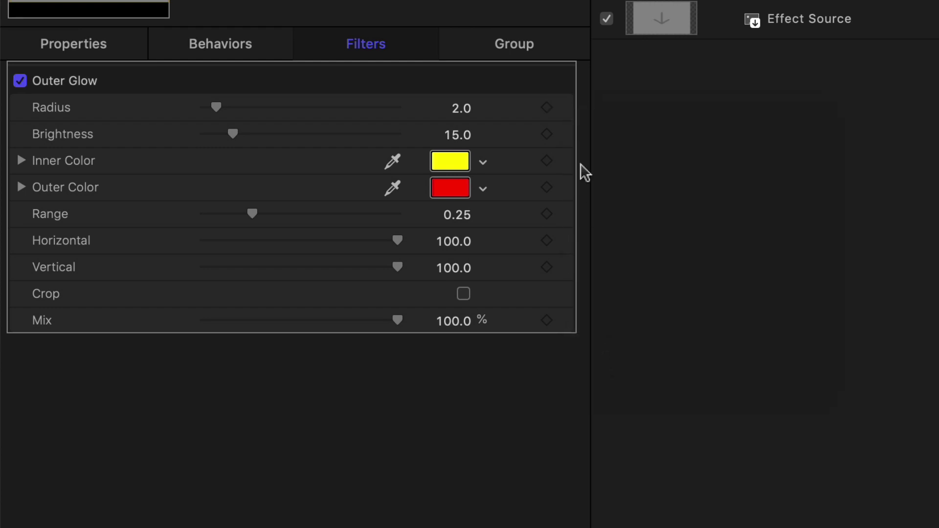
left_click(566, 136)
left_click(621, 407)
left_click(566, 161)
left_click(605, 440)
left_click(566, 188)
left_click(610, 463)
Publish the remaining Range, Horizontal, Vertical, Crop and Mix parameters
left_click(565, 213)
left_click(604, 489)
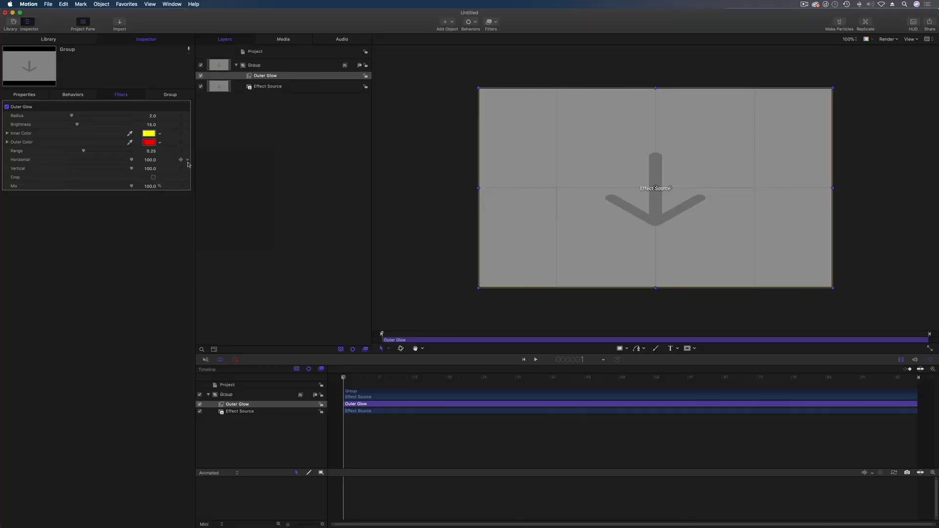
left_click(566, 241)
left_click(221, 255)
left_click(187, 168)
left_click(211, 259)
left_click(188, 178)
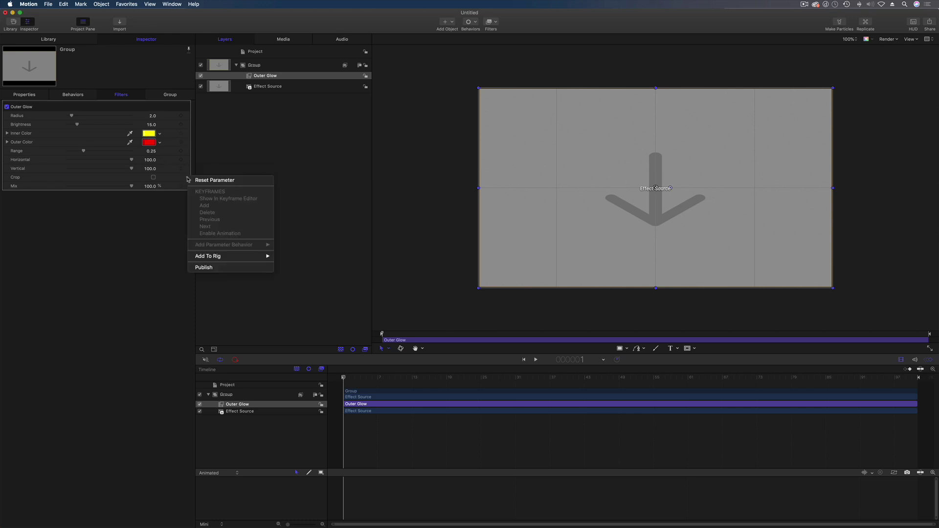
left_click(206, 268)
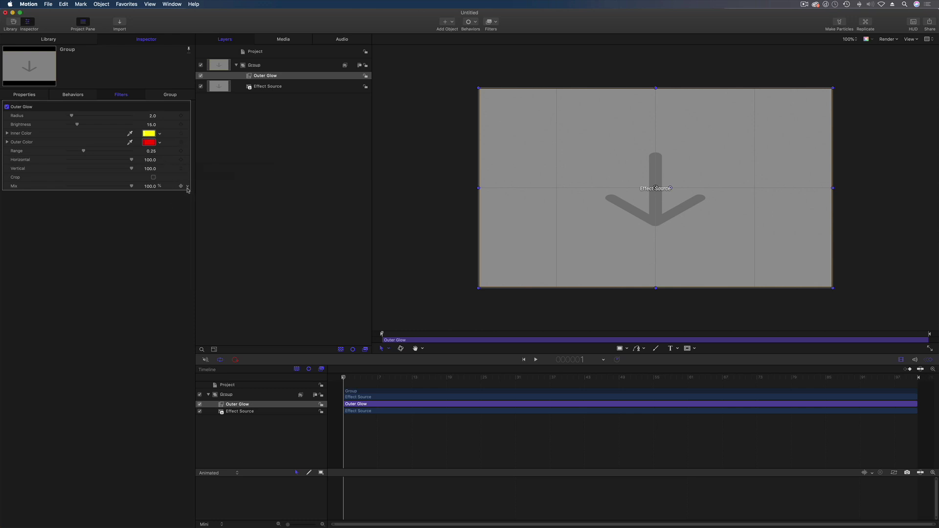
left_click(188, 187)
left_click(206, 278)
Confirm that Radius and Brightness show as published, then close the parameter menus
left_click(188, 116)
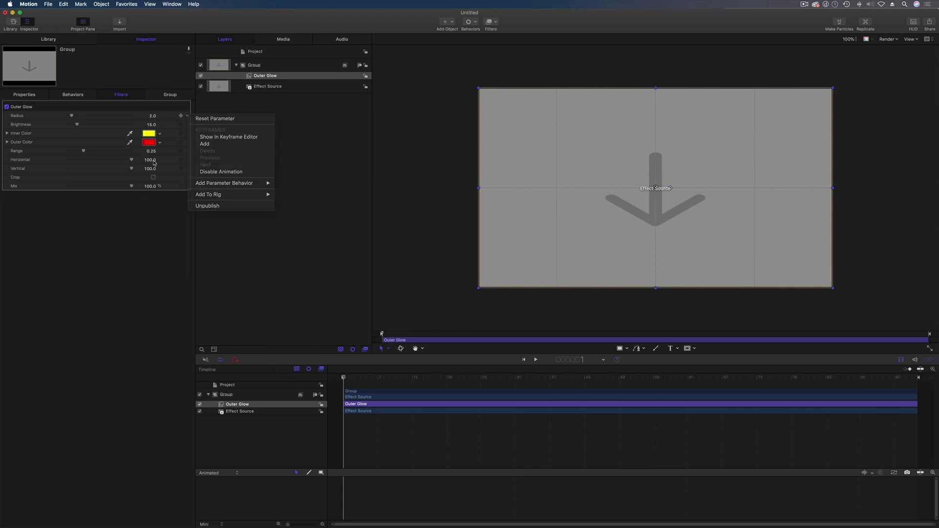
left_click(188, 116)
left_click(188, 125)
left_click(113, 65)
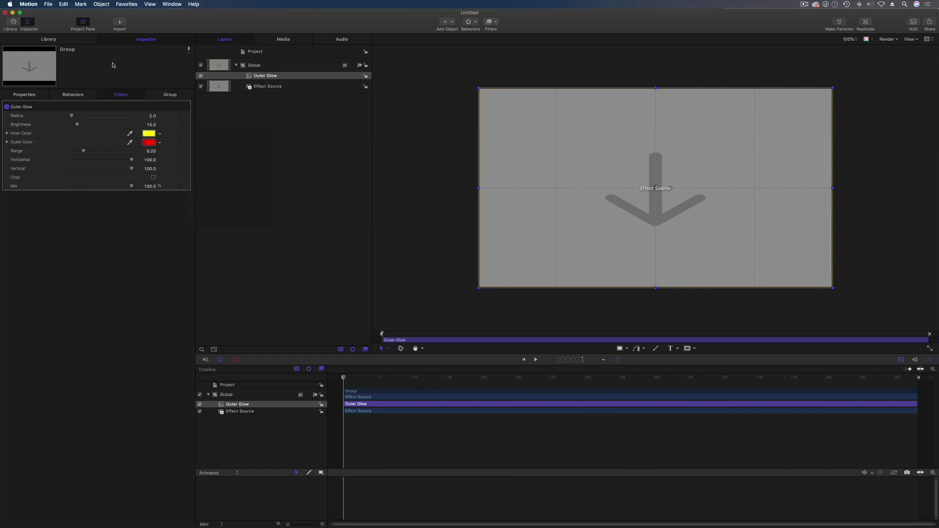
Publish the template as 'XEffects Outside Glow' with Category and Theme set to XEffects Free
left_click(47, 5)
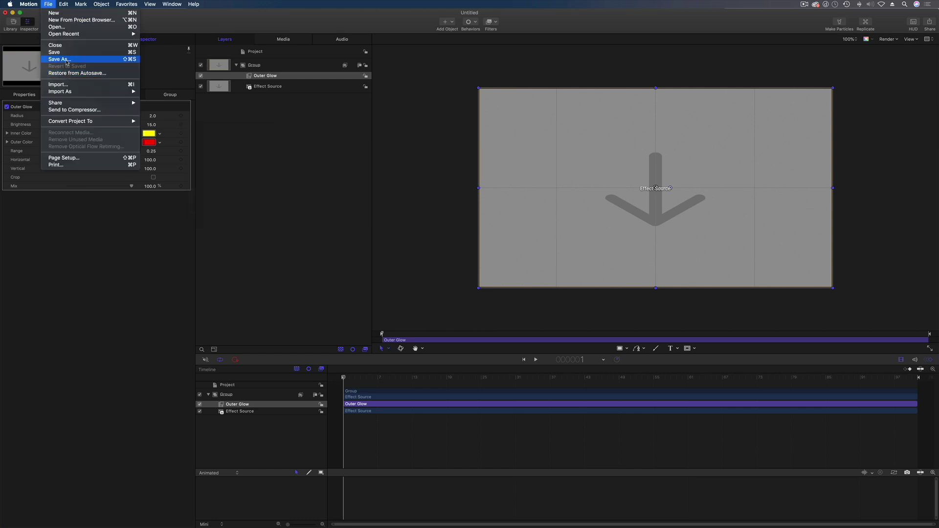
left_click(66, 53)
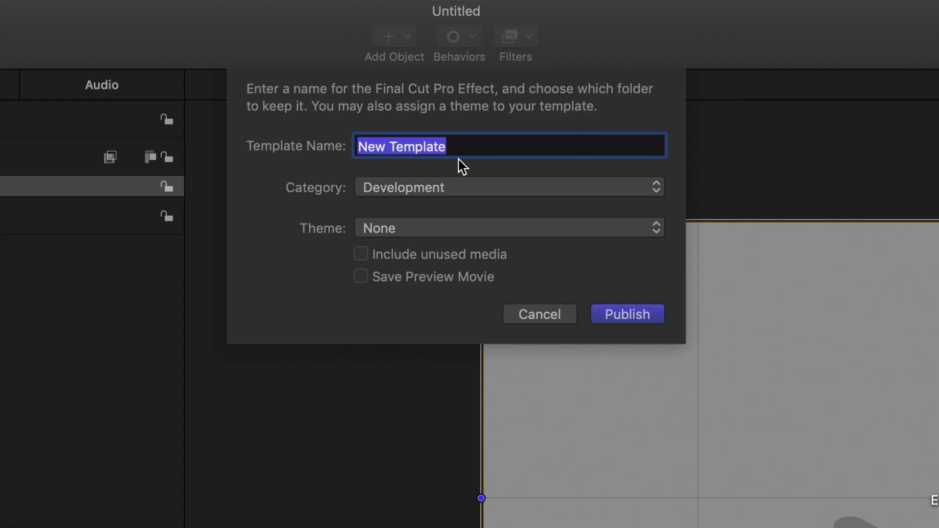
type("X")
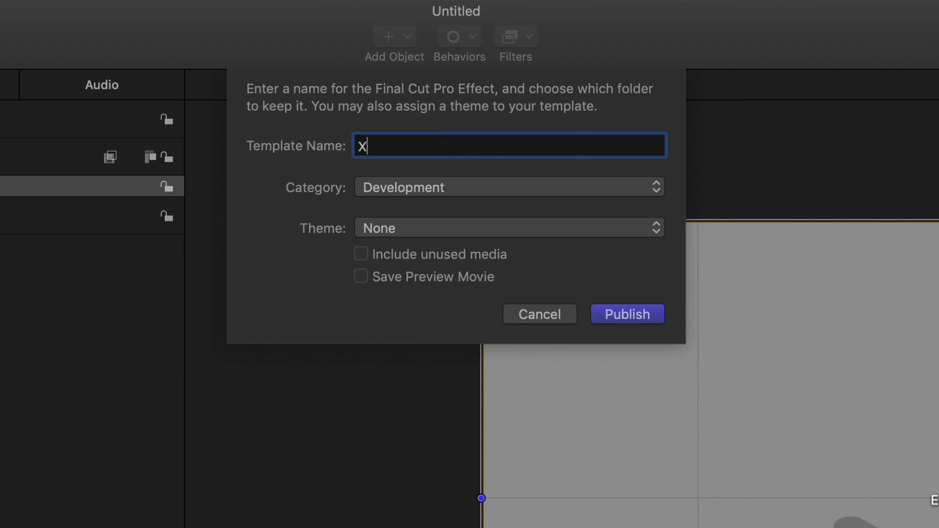
type("Effects Outside ")
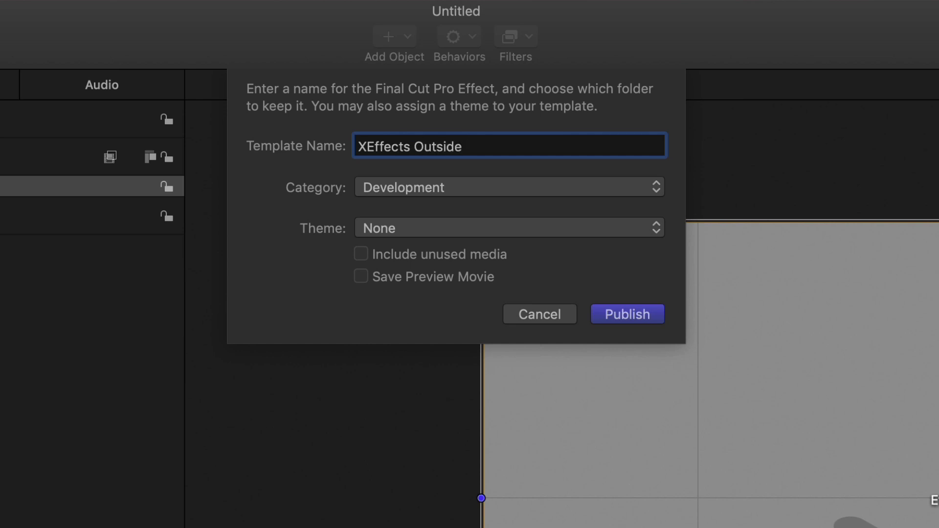
type("Glow")
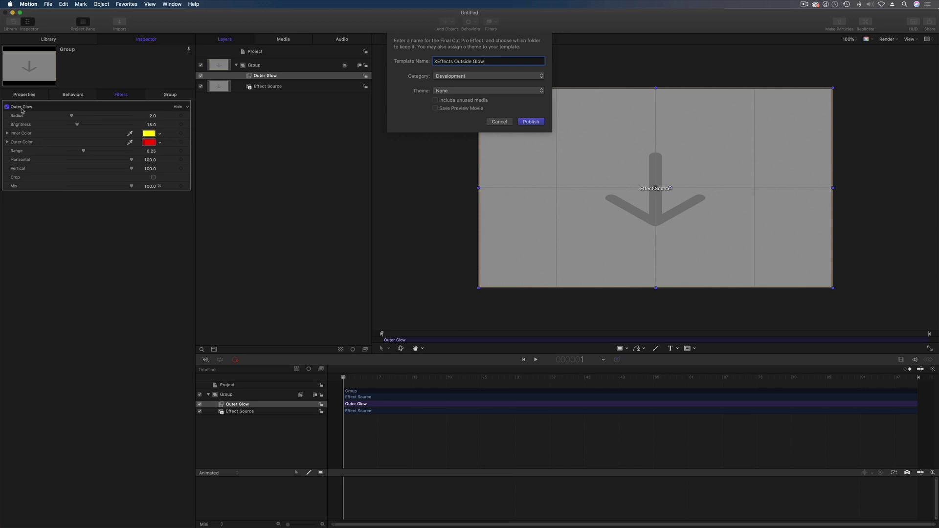
left_click(460, 78)
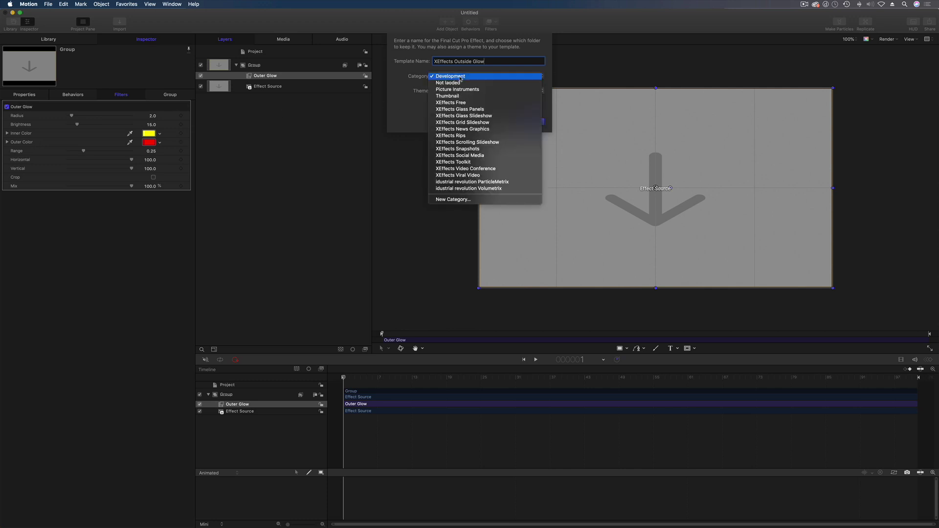
left_click(465, 103)
left_click(459, 92)
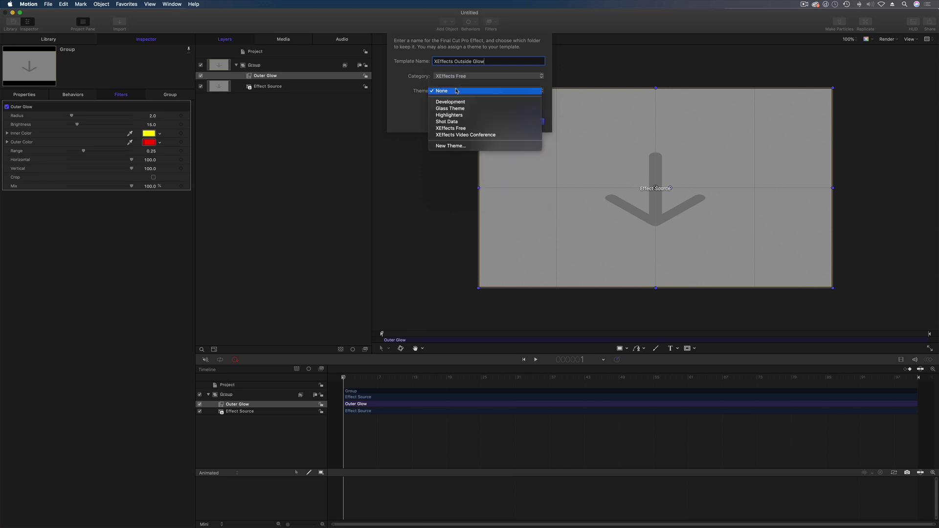
left_click(461, 129)
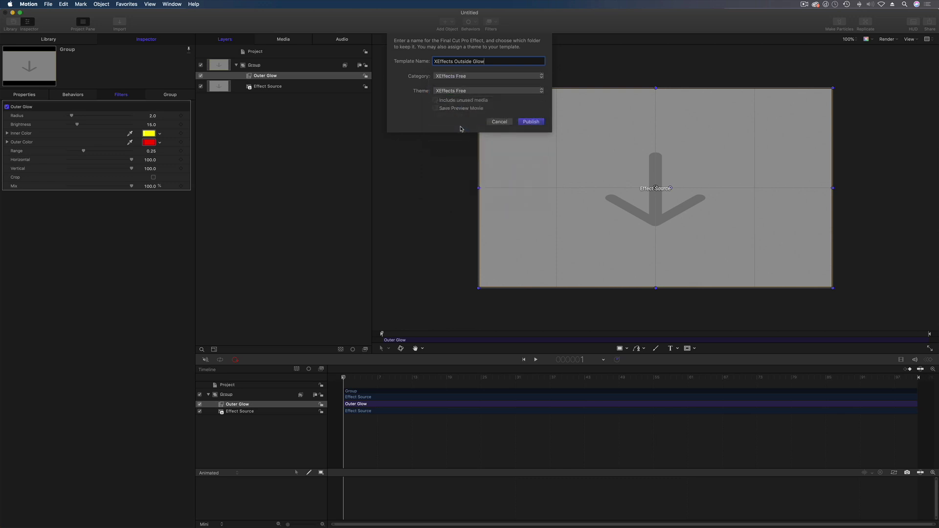
left_click(531, 122)
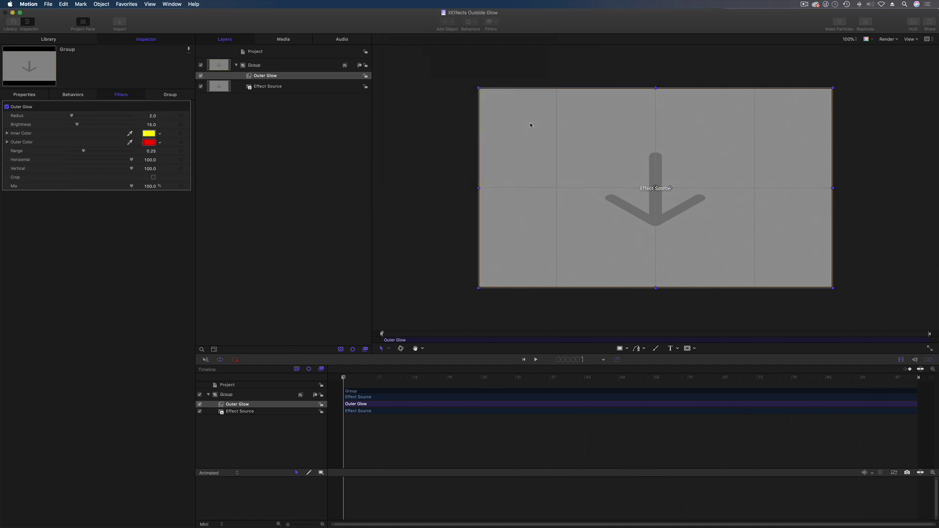
key("space")
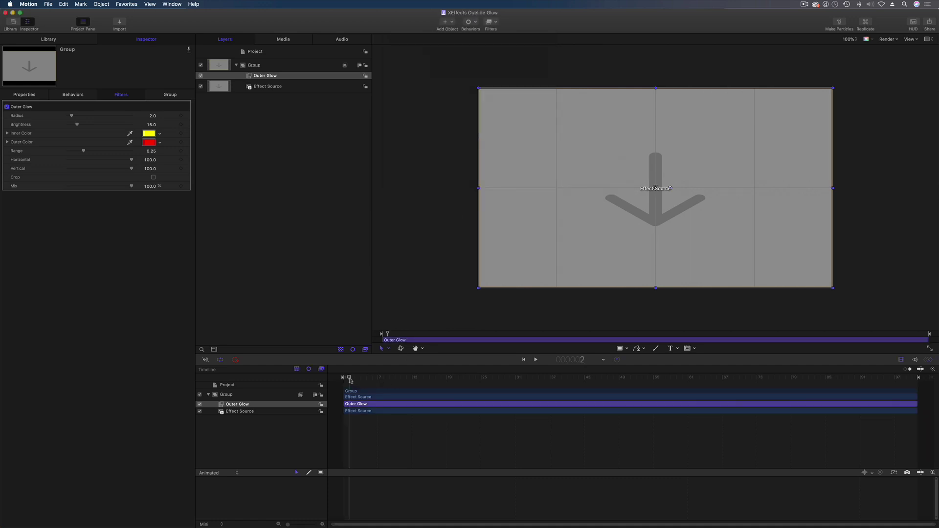
key("Home")
left_click(45, 5)
left_click(54, 55)
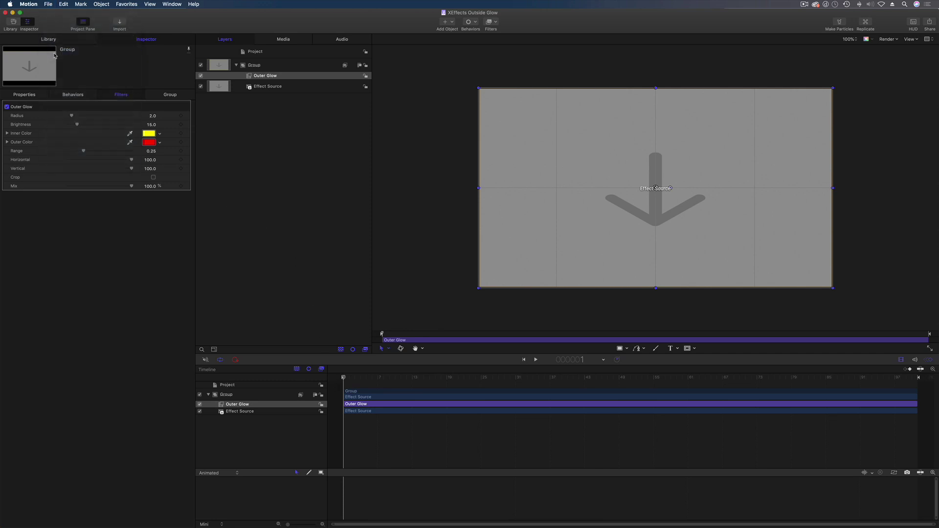
Deselect the Outer Glow layer and bring the XEffects Free web page to the front
left_click(226, 136)
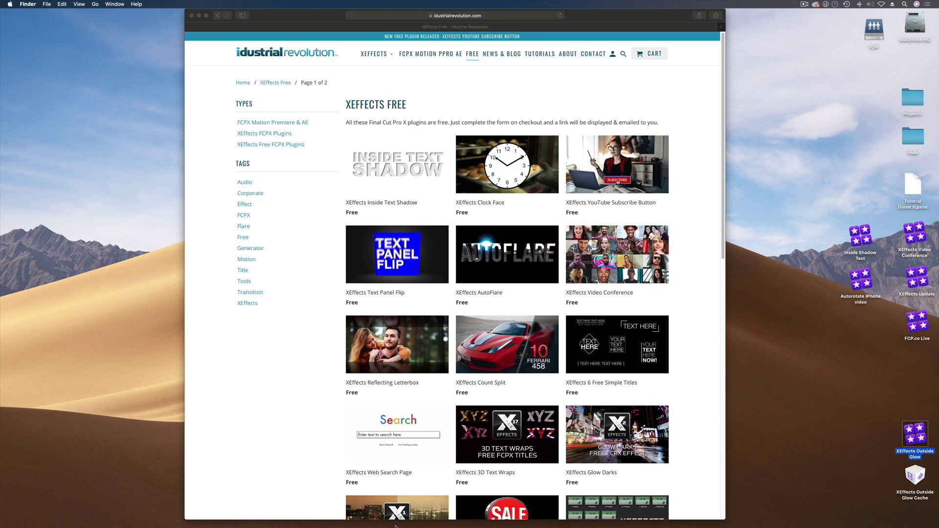
left_click(373, 478)
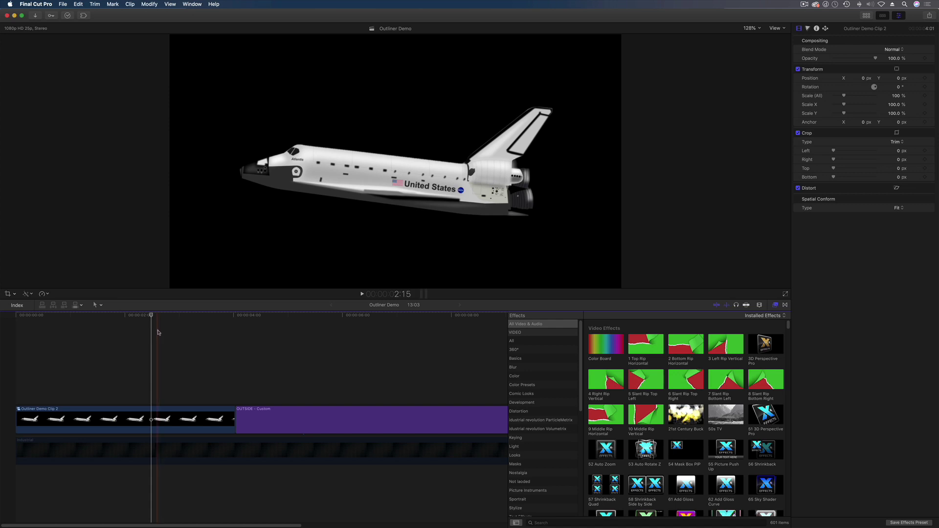
Scrub to about 2:14, enable the Industrial background clip to preview it, then disable it again
mouse_move(151, 316)
left_mouse_down()
mouse_move(115, 317)
mouse_move(156, 321)
left_mouse_up()
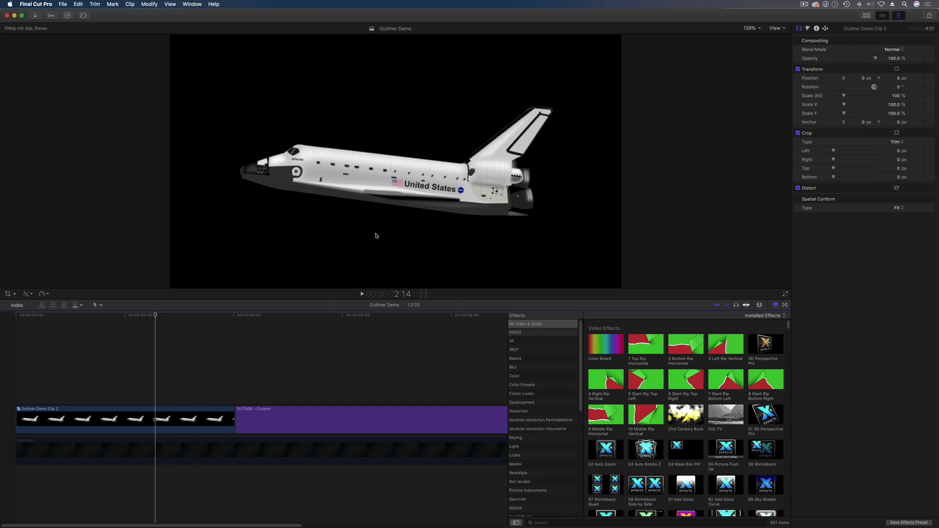
left_click(157, 455)
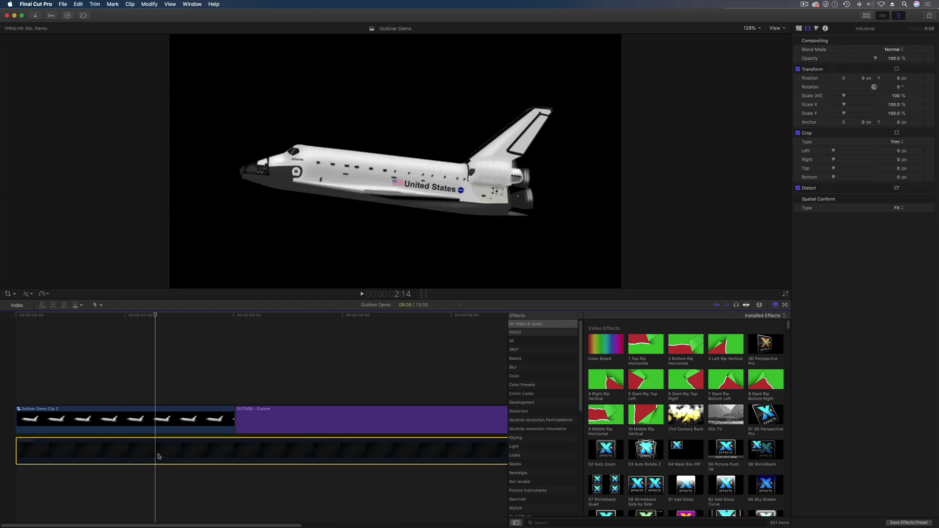
key("v")
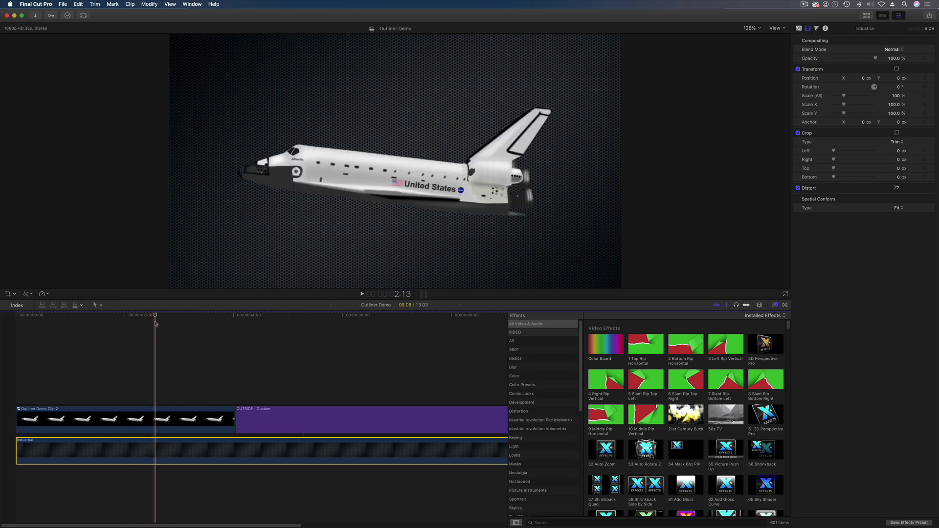
key("v")
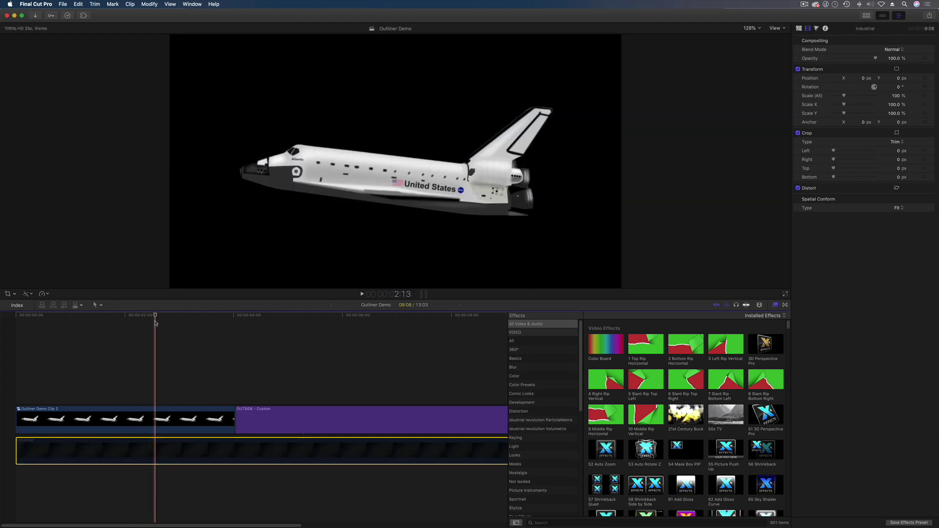
left_click(53, 4)
left_click(40, 25)
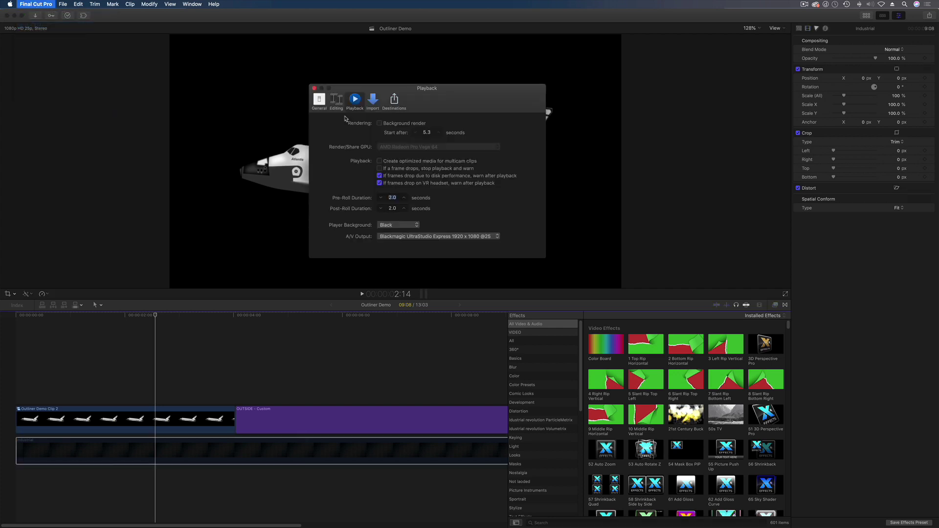
left_click(398, 225)
left_click(392, 239)
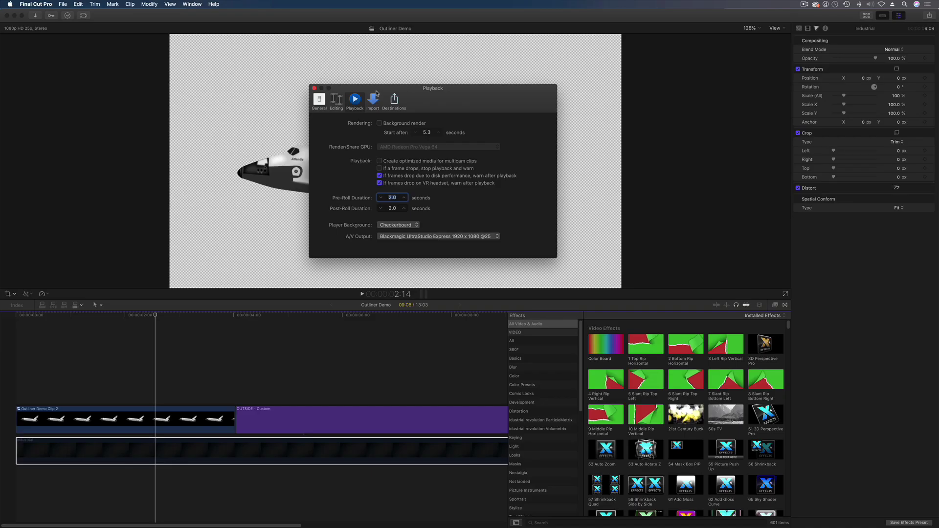
left_click_drag(376, 92, 586, 88)
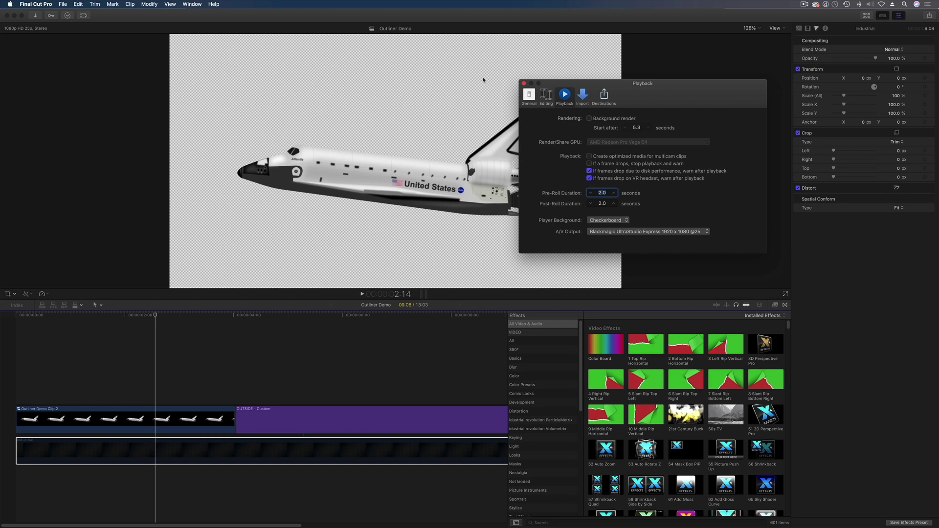
left_click_drag(659, 94, 563, 107)
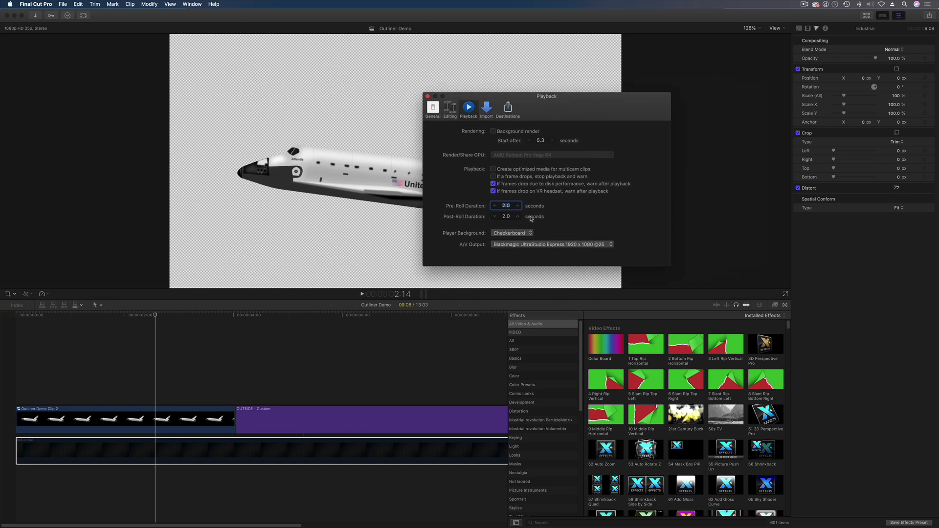
left_click(512, 236)
left_click(511, 219)
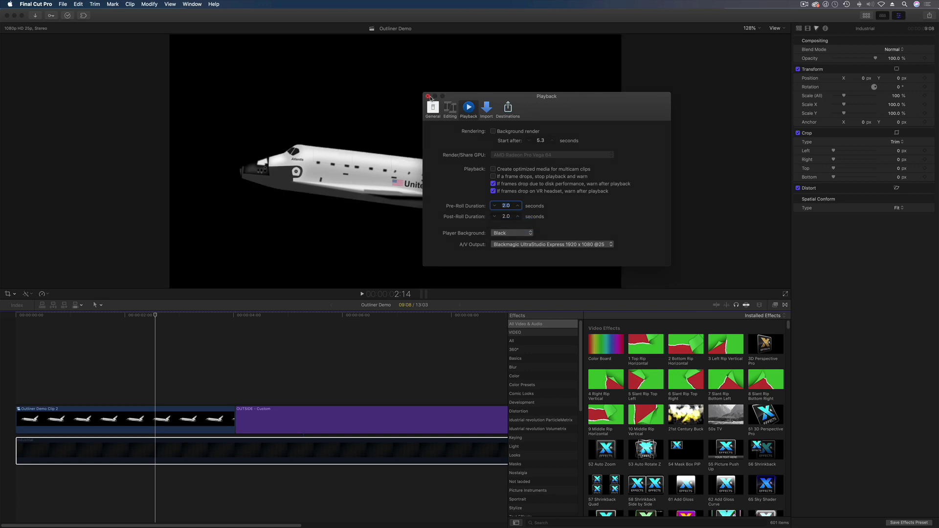
left_click(429, 96)
Select the XEffects Free category in the Effects browser to reveal XEffects Outside Glow
scroll(543, 401, "down", 1)
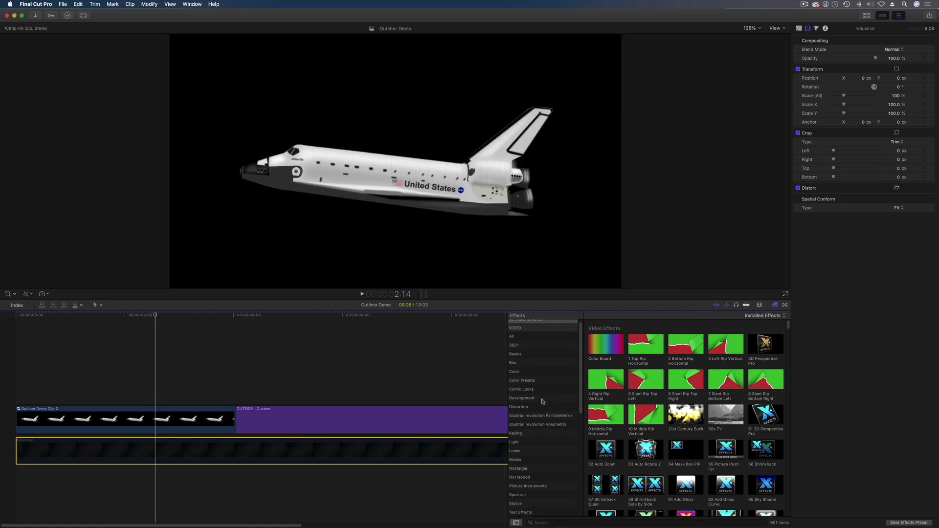
scroll(542, 401, "down", 10)
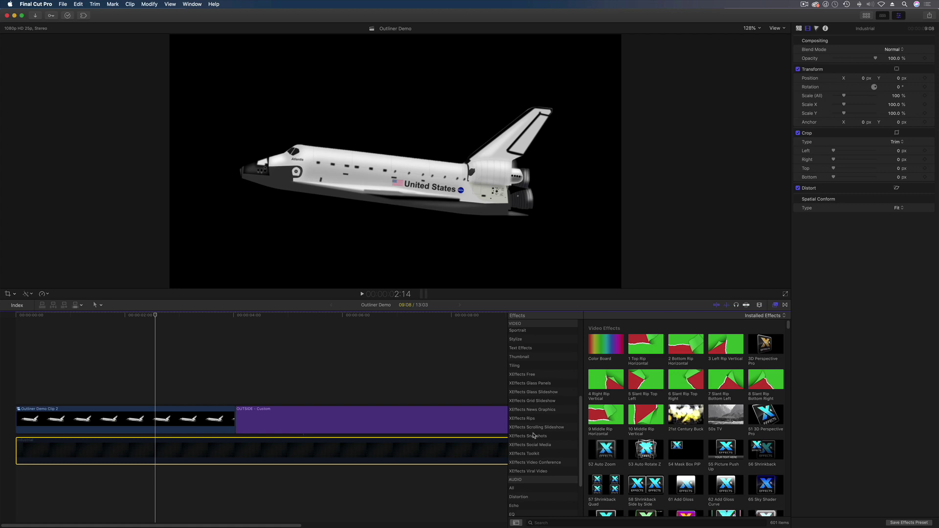
left_click(532, 374)
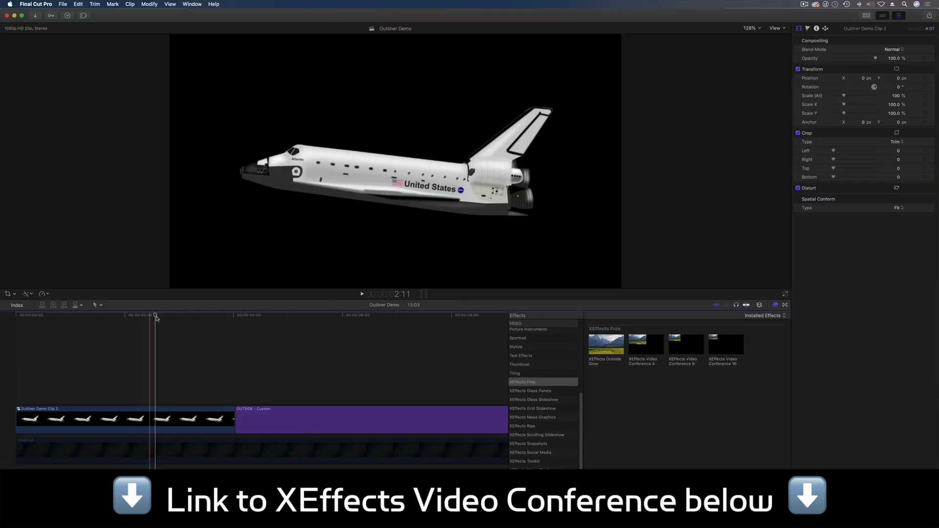
Apply XEffects Outside Glow to the shuttle clip, setting Radius 155, Brightness 30 and a green inner colour
left_click_drag(153, 316, 136, 319)
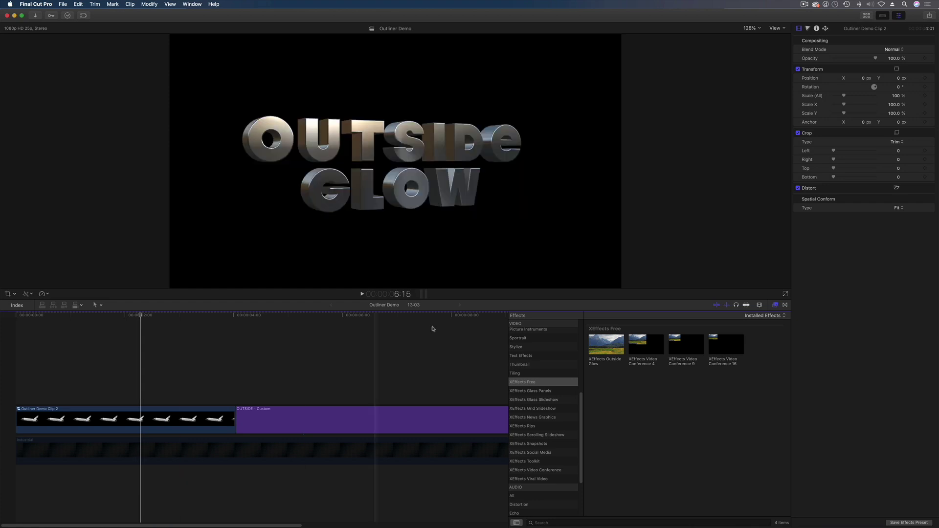
left_click_drag(606, 344, 148, 417)
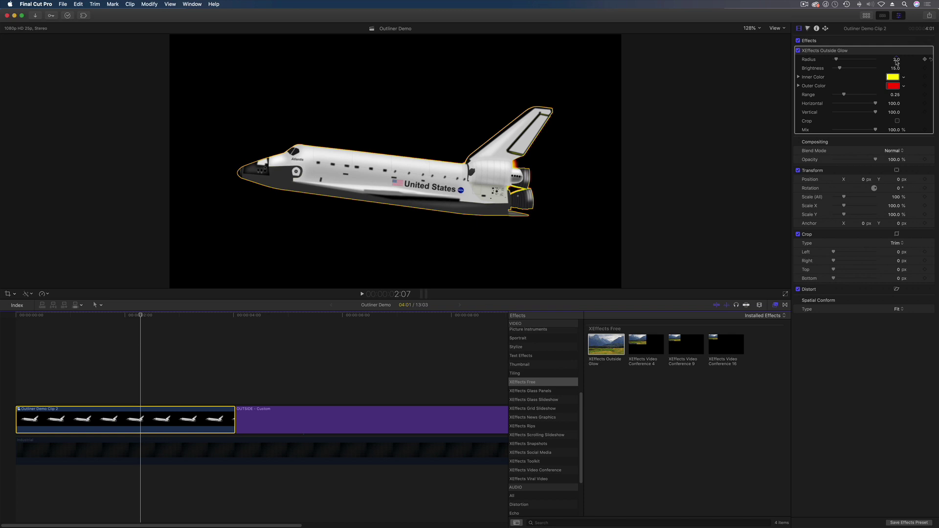
left_click_drag(897, 61, 895, 59)
left_click_drag(840, 70, 845, 97)
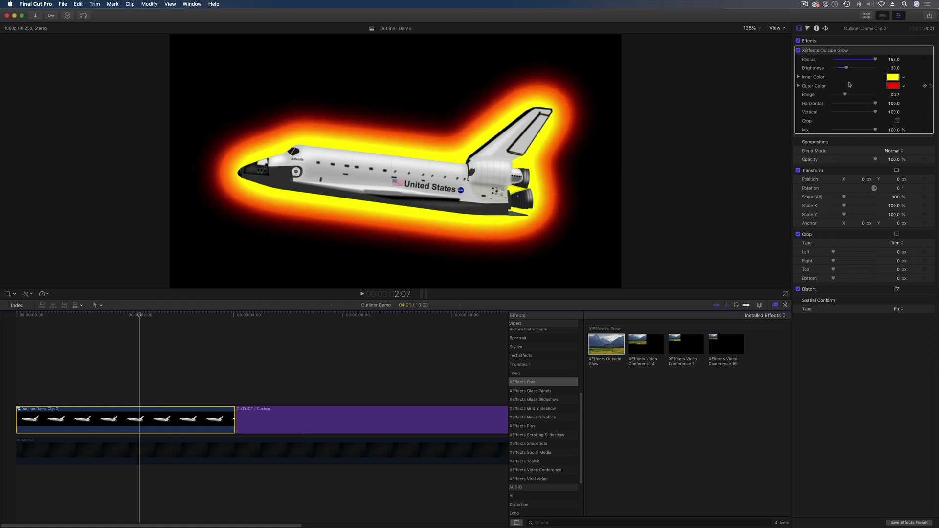
left_click(893, 77)
left_click_drag(734, 365, 736, 415)
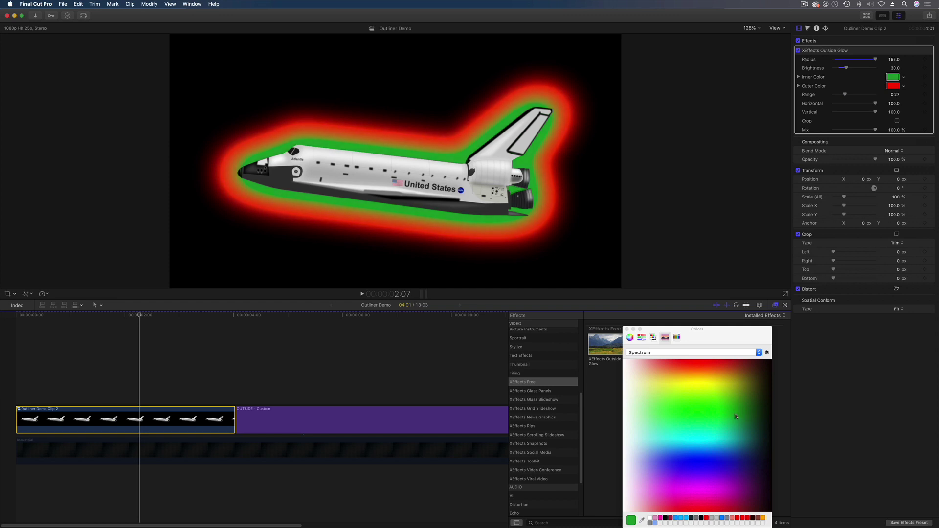
Close the Colors window and move the playhead onto the OUTSIDE GLOW title clip
left_click(626, 329)
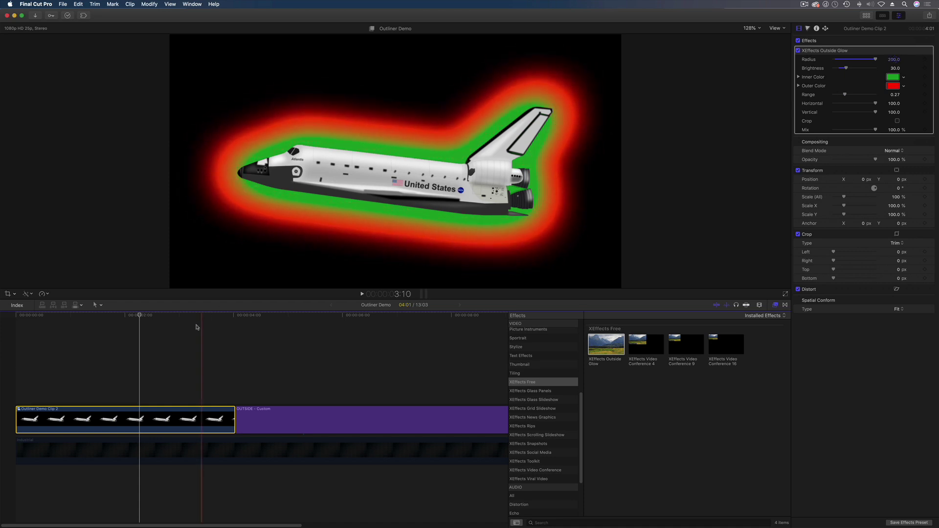
left_click_drag(188, 314, 362, 314)
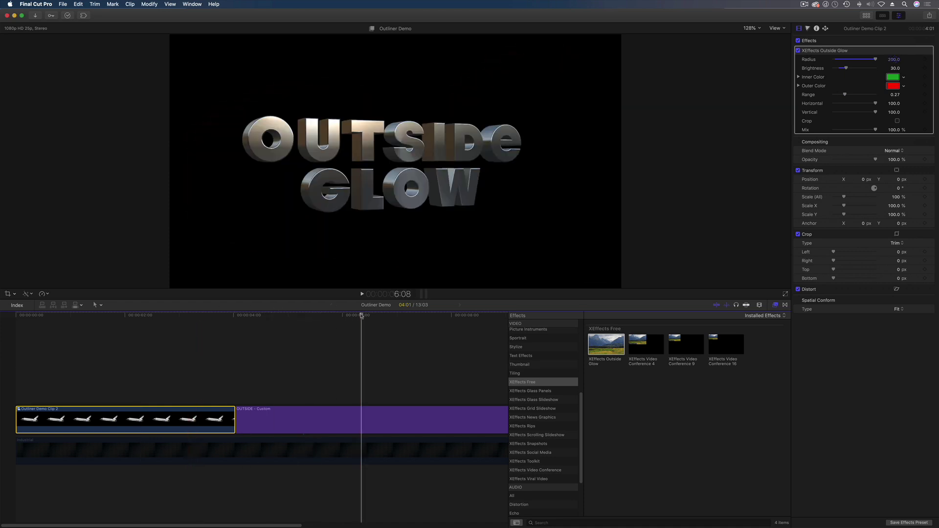
Turn the OUTSIDE title to face front (Rotation Y near 0) and apply XEffects Outside Glow to it
left_click(366, 419)
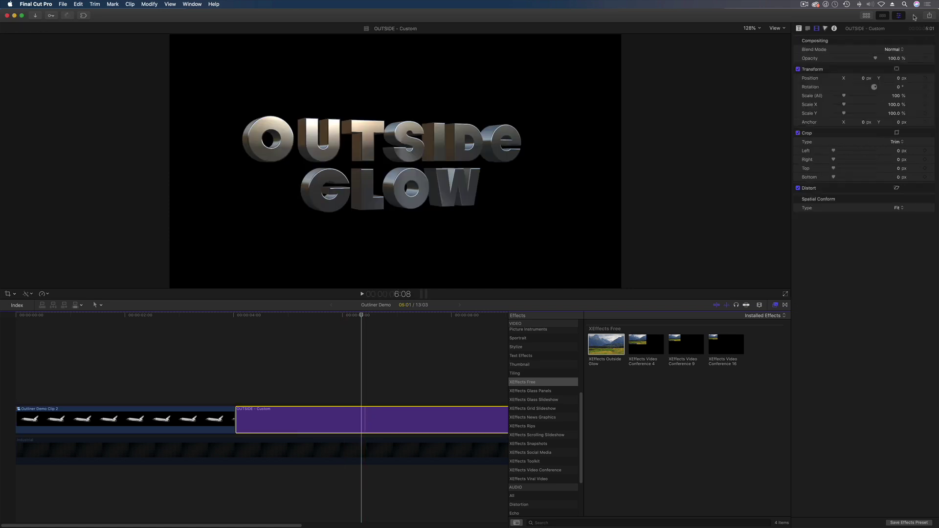
left_click(808, 30)
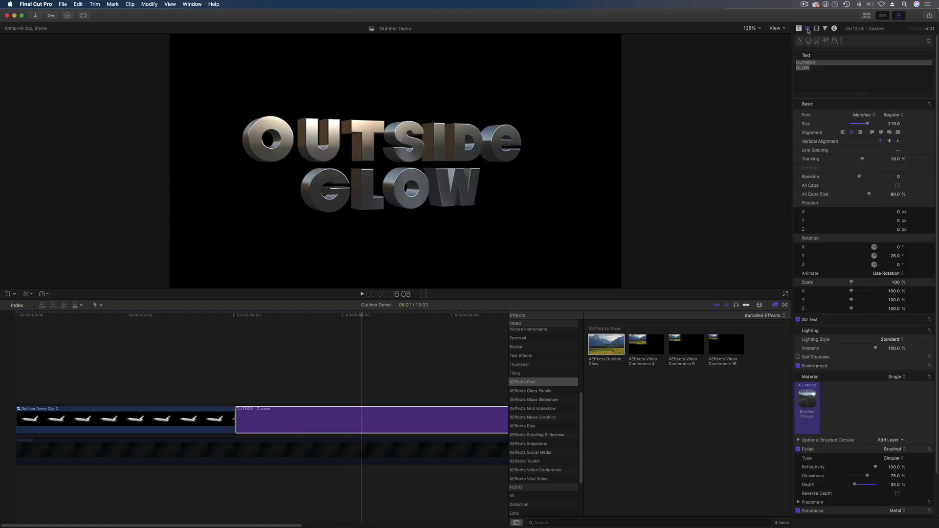
scroll(876, 250, "down", 1)
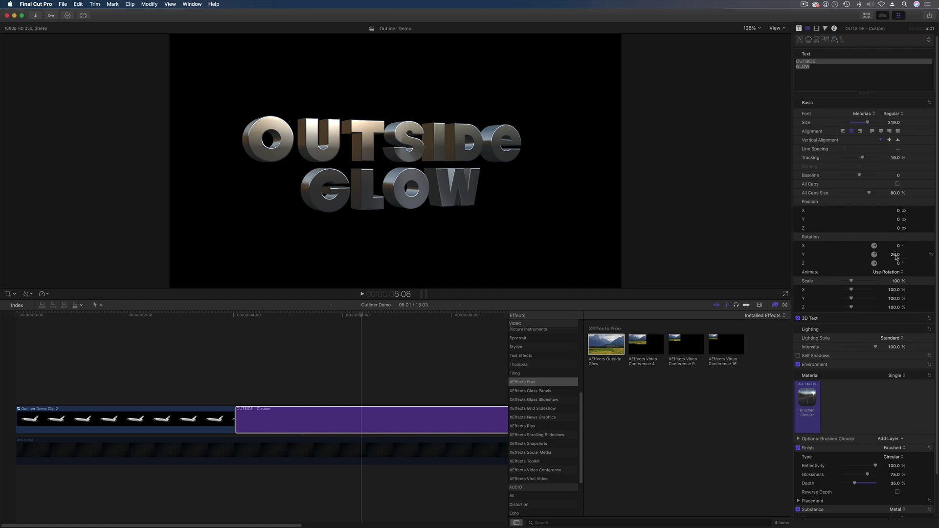
mouse_move(896, 258)
left_mouse_down()
mouse_move(929, 258)
mouse_move(896, 255)
left_mouse_up()
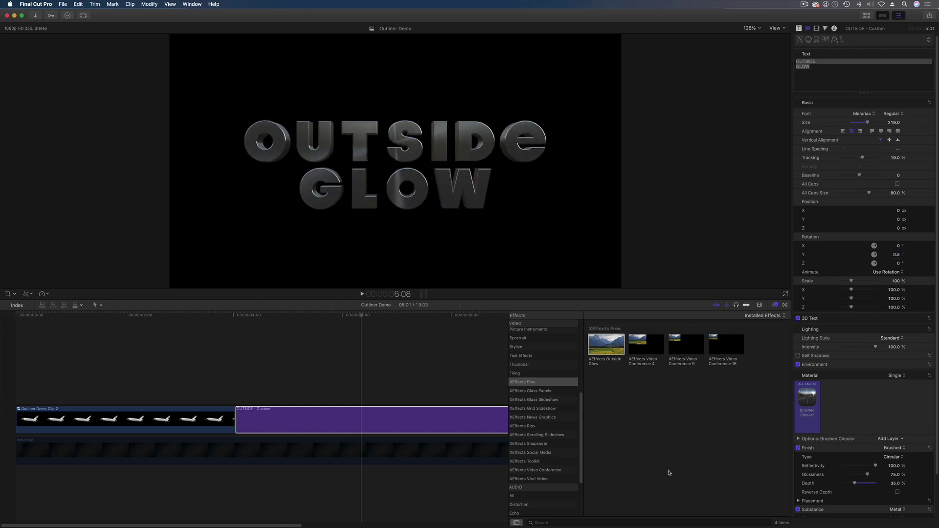
left_click_drag(610, 350, 377, 419)
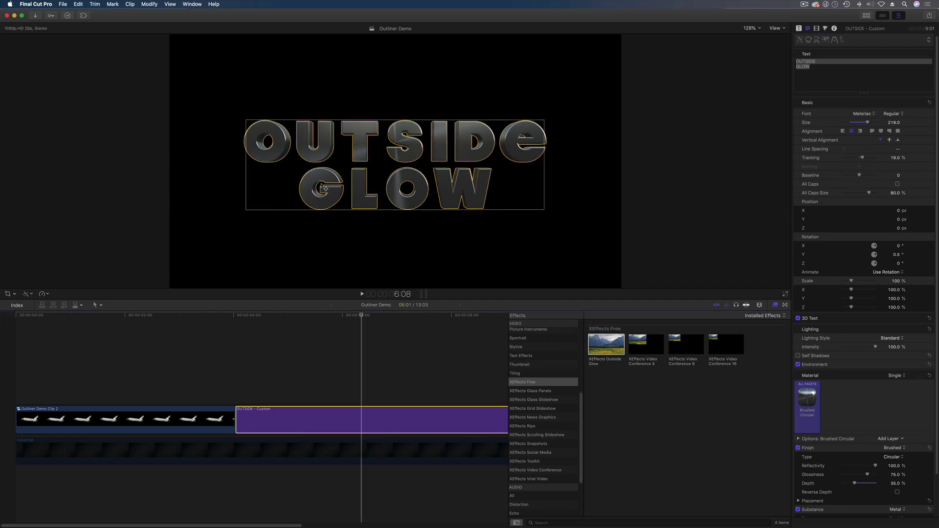
left_click(816, 28)
Increase the title's Outside Glow Radius in two drags up to 110
left_click_drag(839, 61, 890, 61)
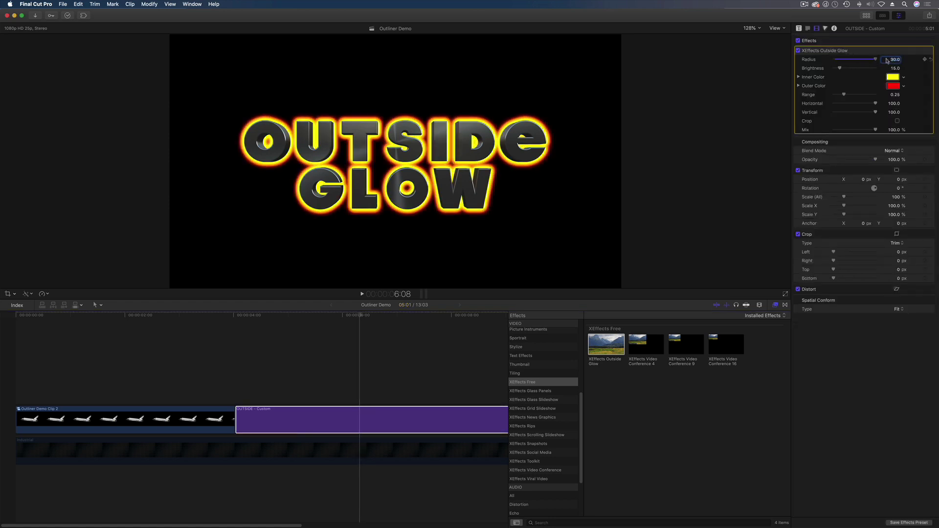
left_click_drag(895, 59, 937, 60)
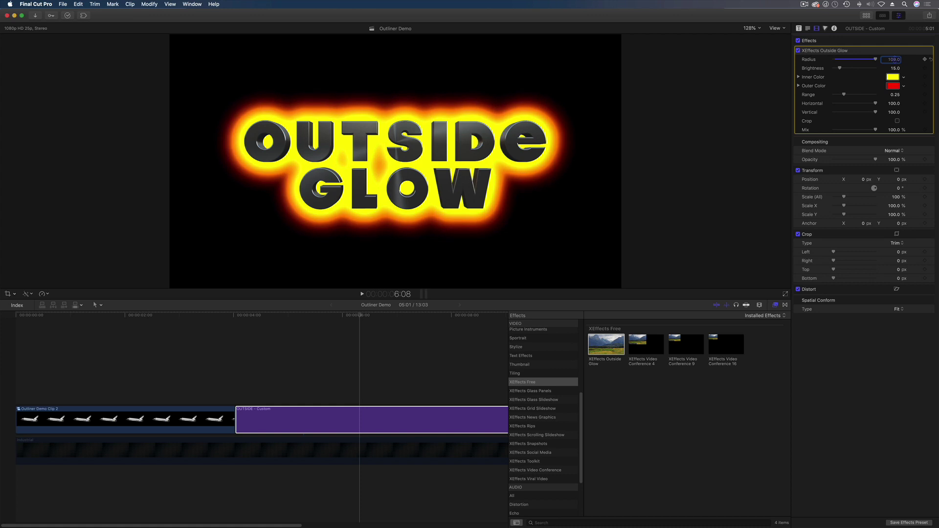
left_click(808, 29)
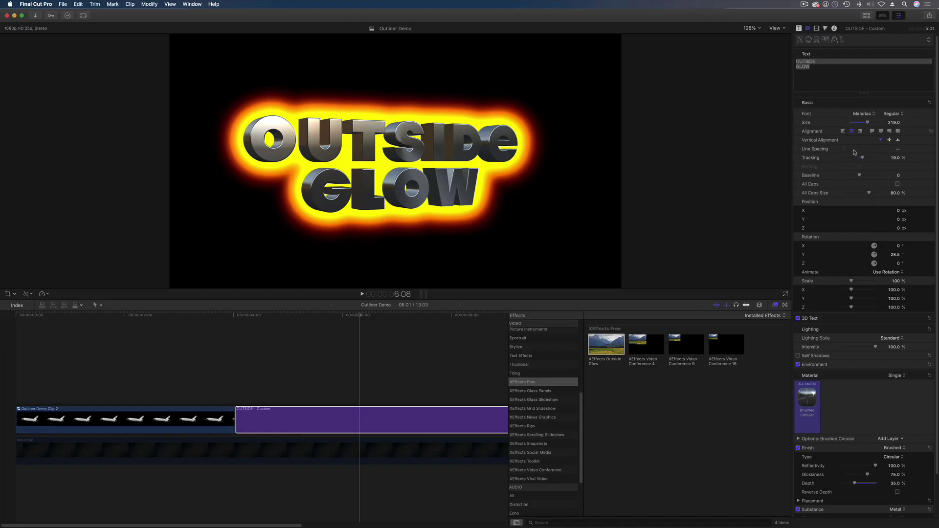
Rotate the 3D title back to Rotation Y near 0 so it faces front
left_click_drag(896, 258, 897, 255)
left_click(799, 29)
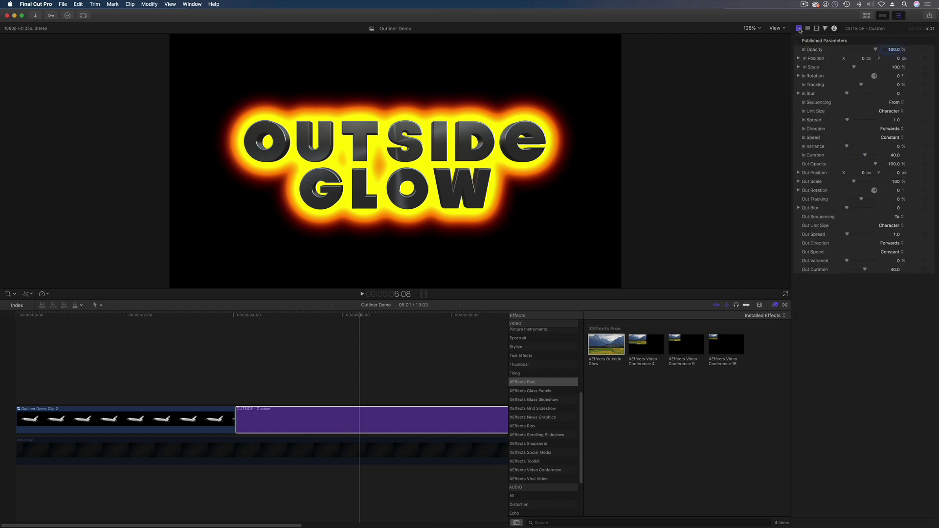
left_click(810, 29)
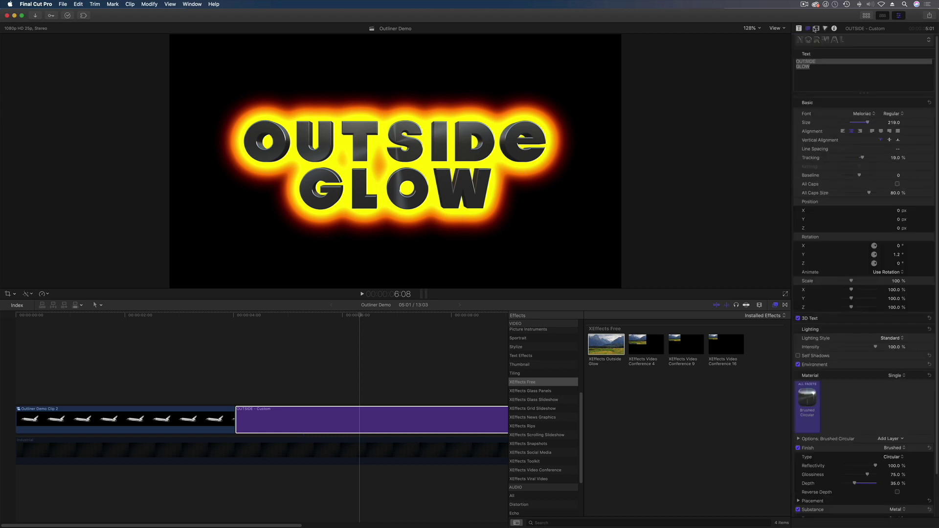
left_click(817, 29)
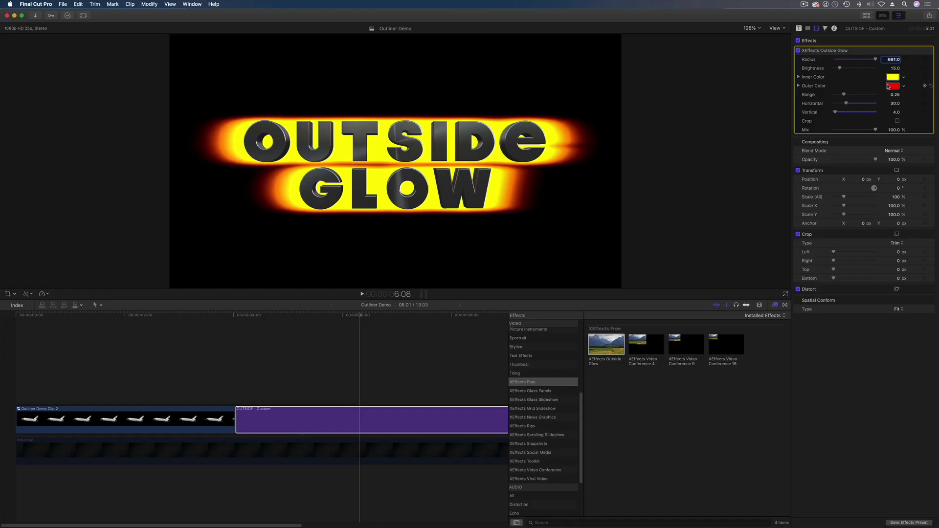
Set the glow's Inner and Outer Color to white using the Colors window
left_click(892, 77)
left_click(734, 472)
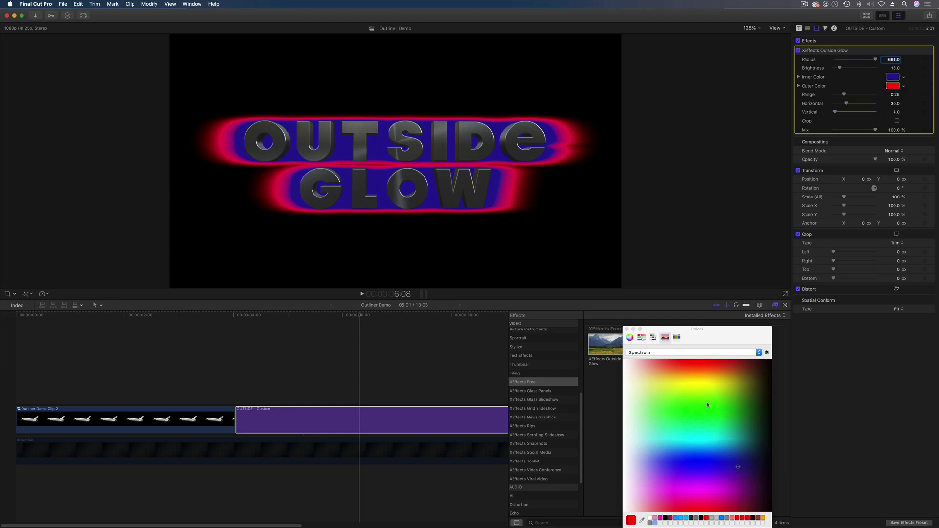
left_click_drag(731, 463, 617, 350)
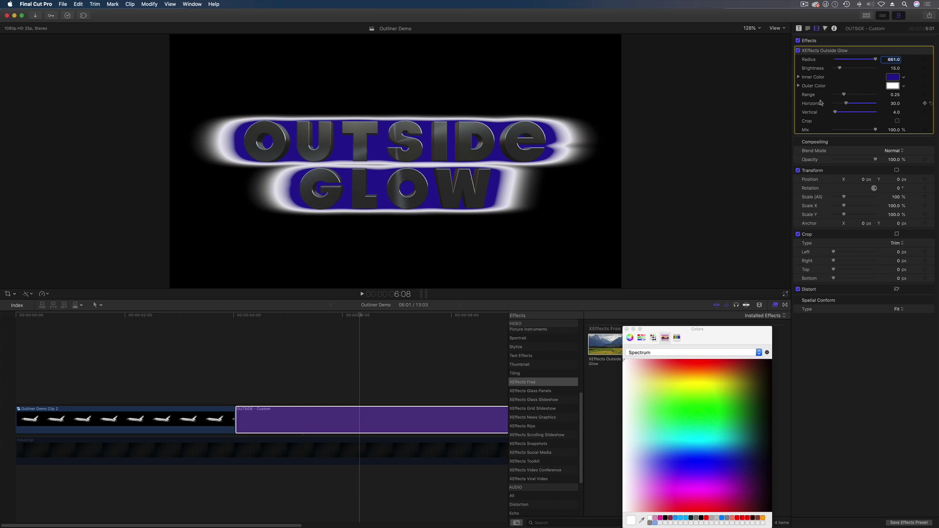
left_click_drag(681, 491, 609, 360)
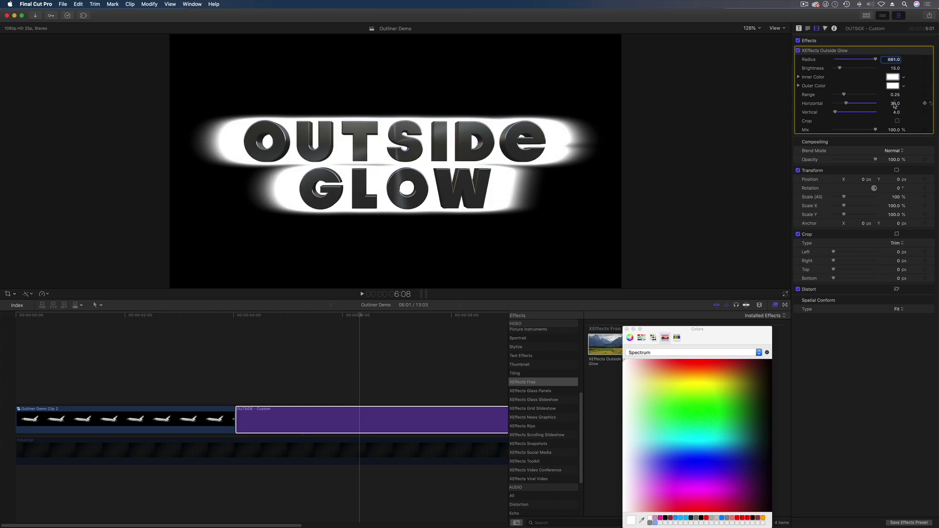
Set glow Horizontal to 0 and Brightness to 1.0, then preview the title in the timeline
left_click_drag(895, 105, 901, 110)
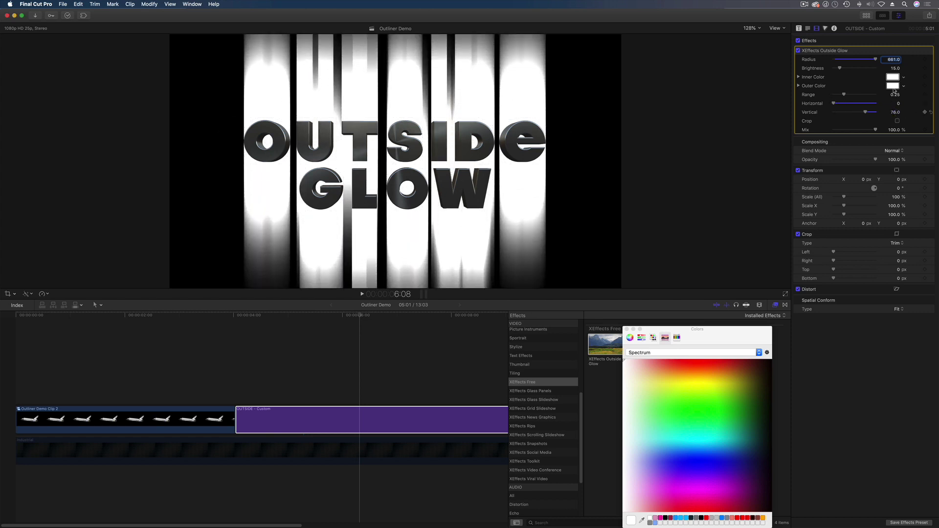
left_click_drag(840, 70, 835, 70)
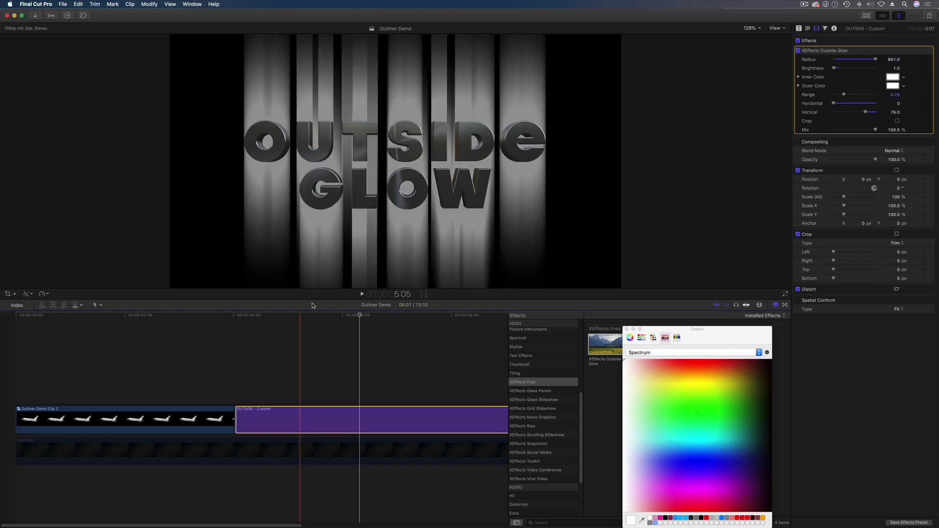
left_click_drag(310, 319, 345, 317)
scroll(308, 318, "right", 1)
Close the Colors window
left_click(627, 330)
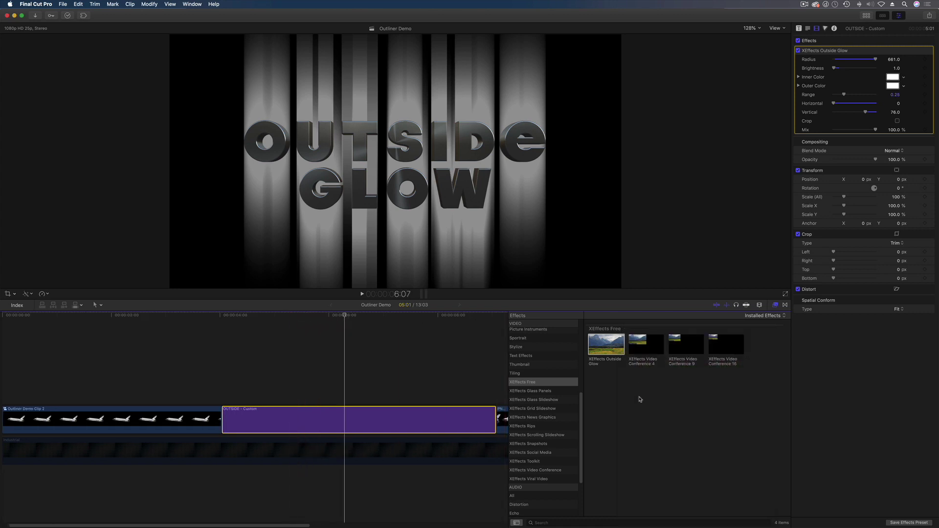